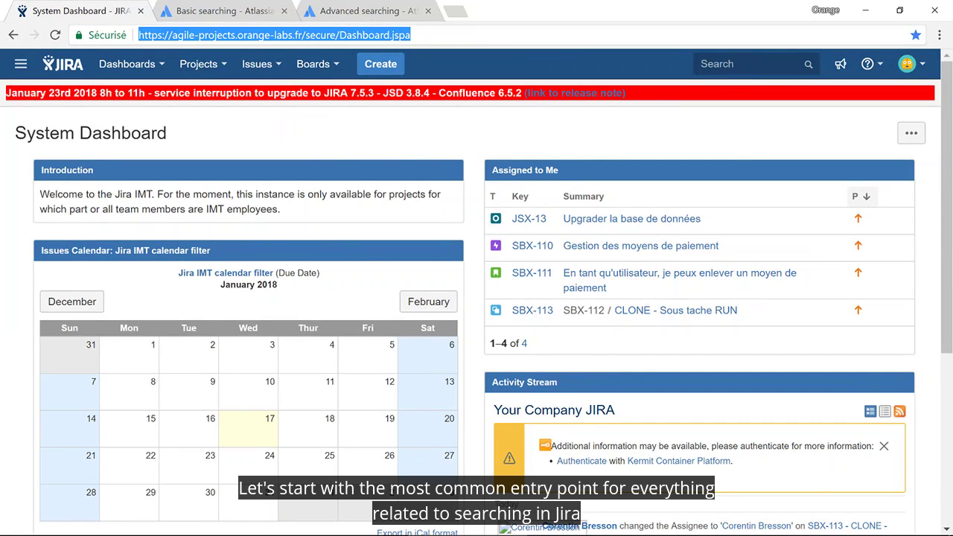
- Start an issue search and restrict it to the Jira Sandbox (SBX) project and the Bug issue type
click(280, 68)
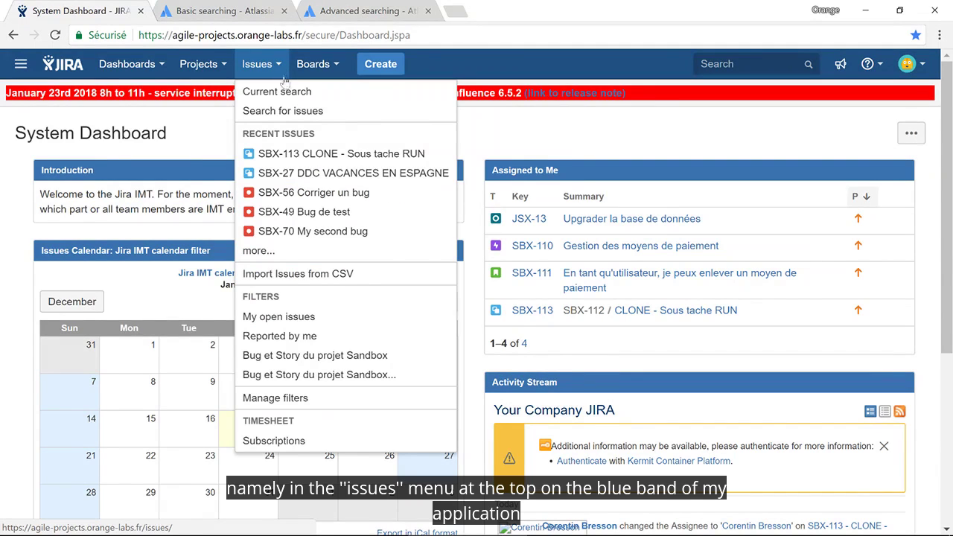
click(334, 120)
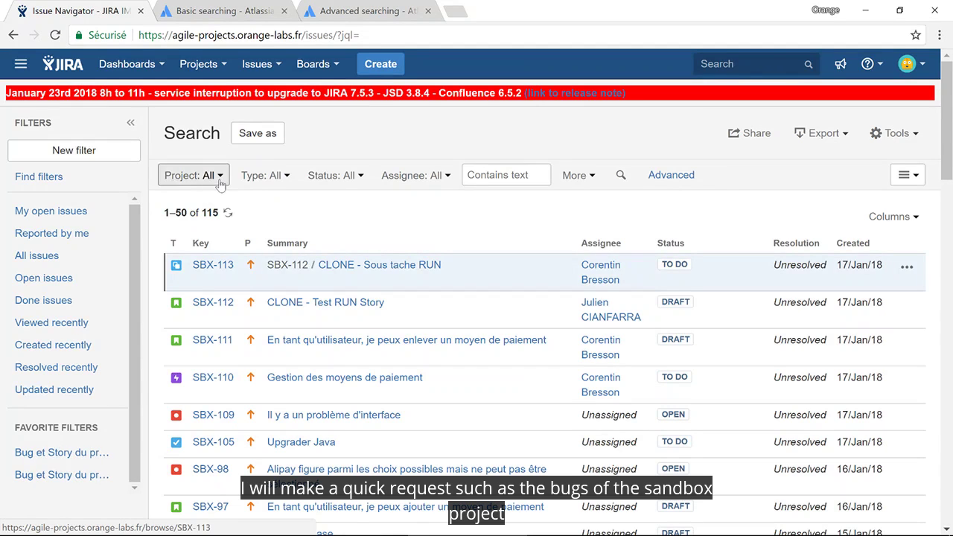
click(221, 176)
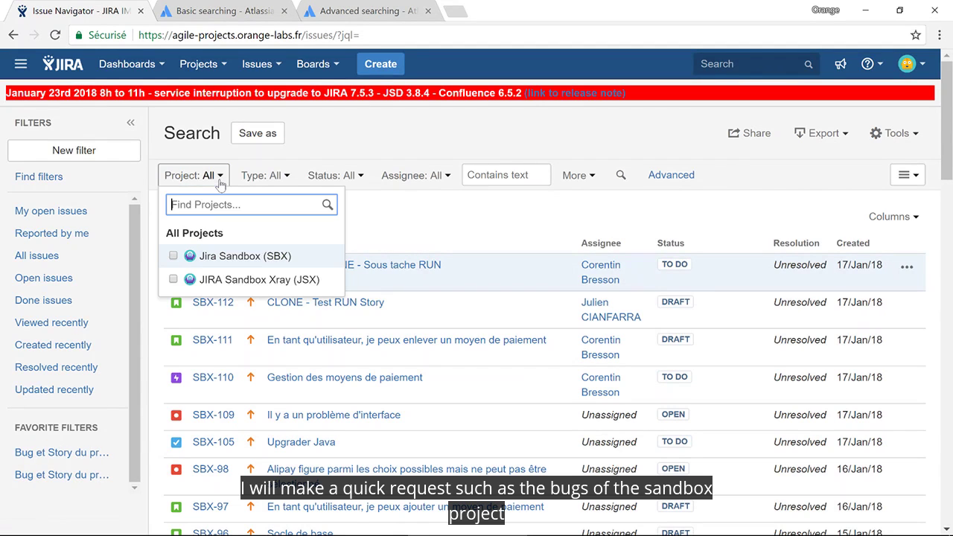
click(236, 257)
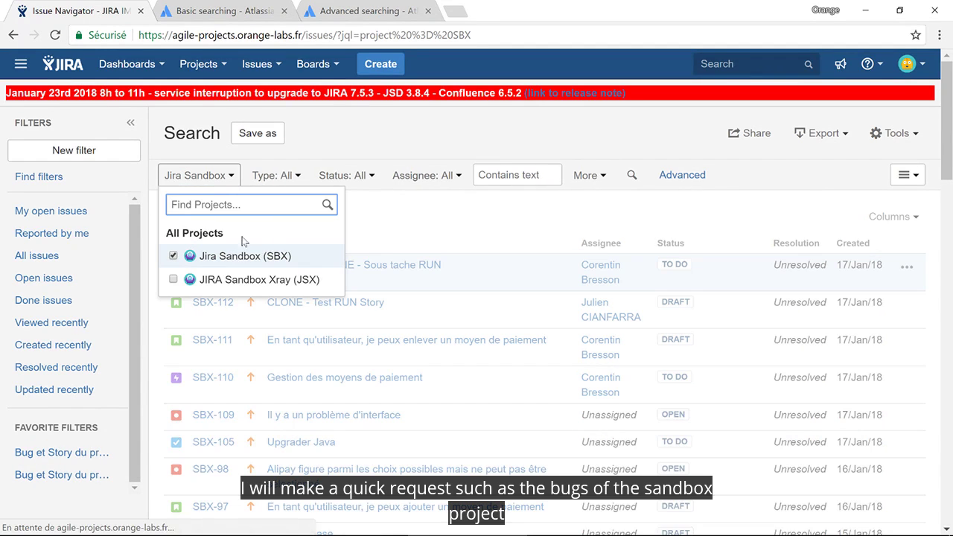
click(297, 179)
click(301, 307)
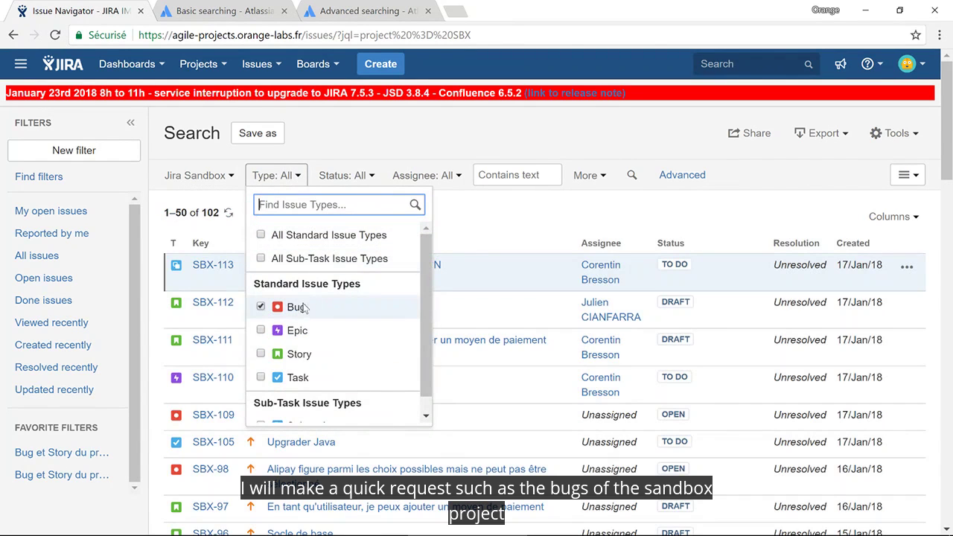
click(454, 151)
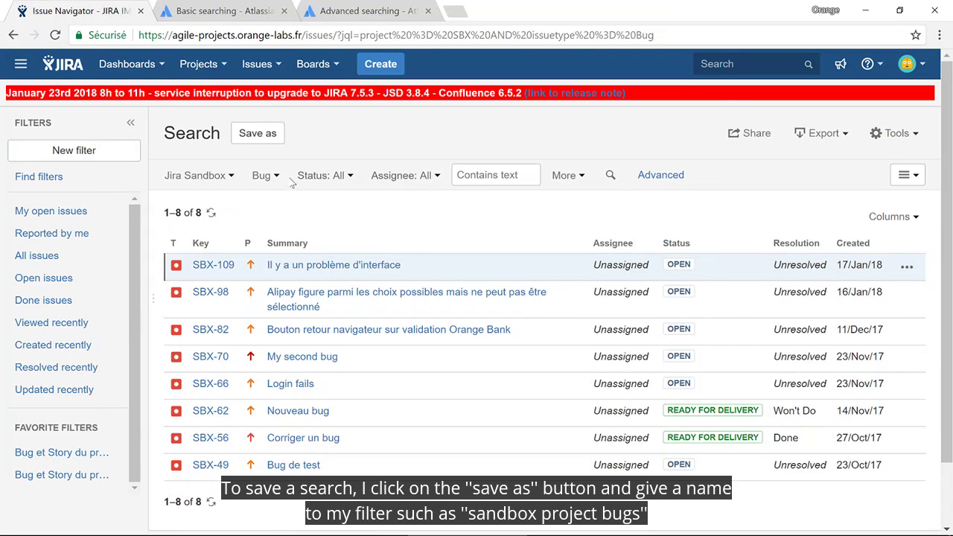
- Save the current search as a filter named "Les bugs du projet Sandbox"
click(260, 141)
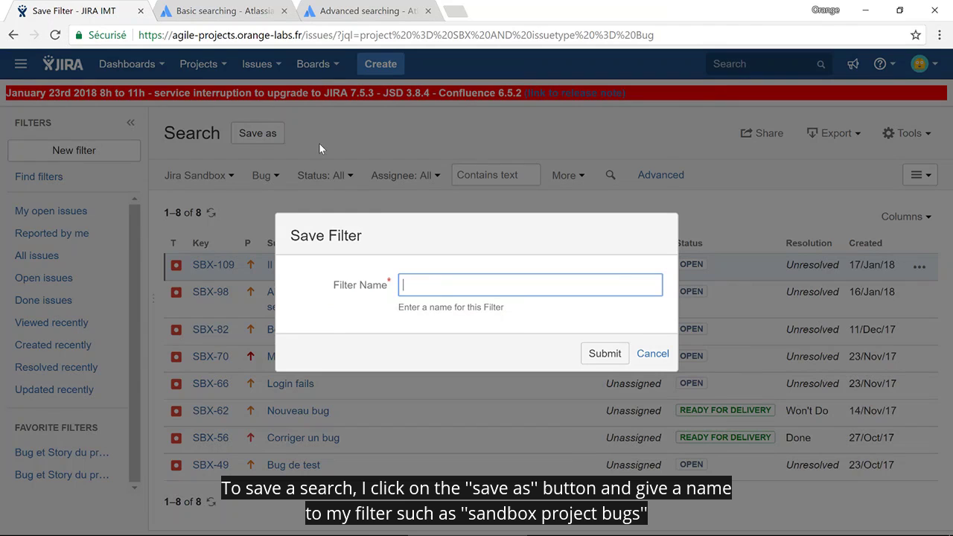
text(Les bugs du projet Sandbox)
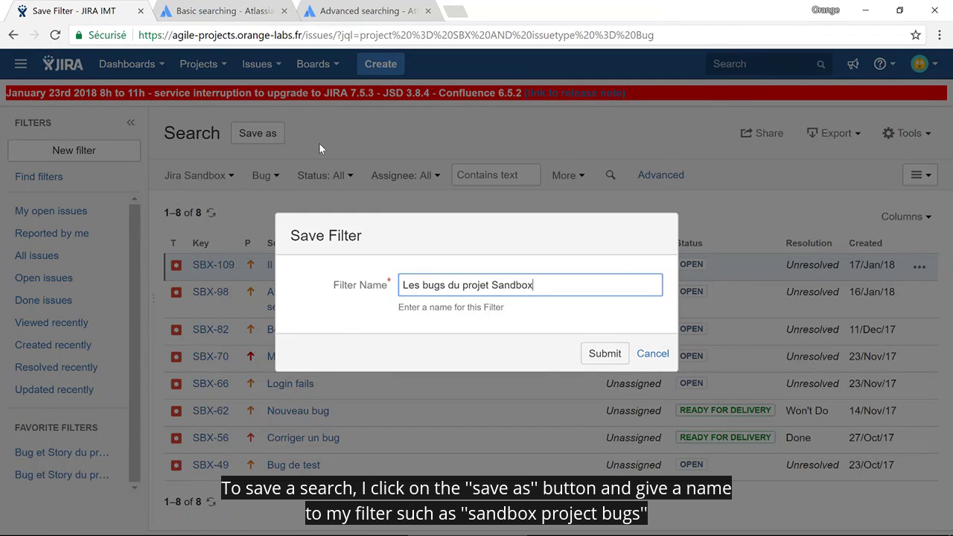
click(596, 355)
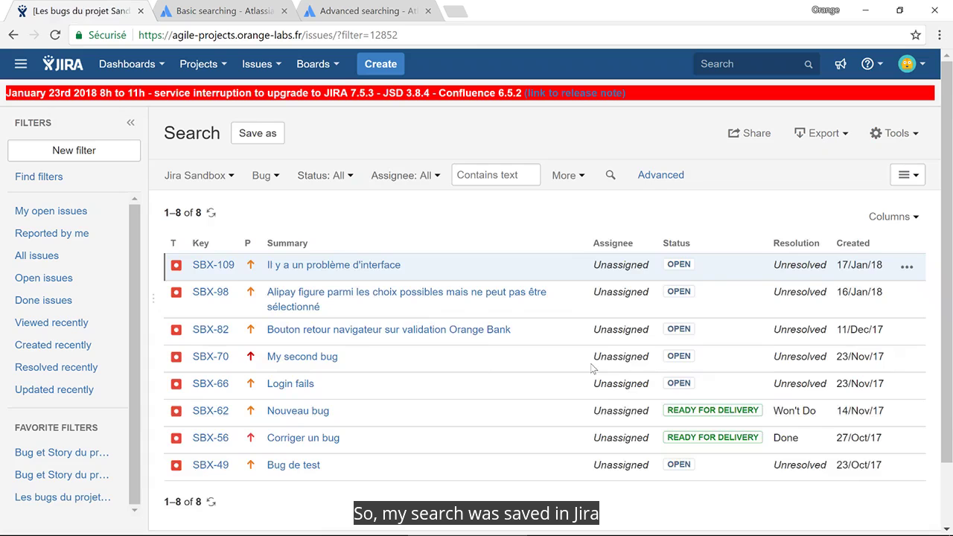
drag(164, 134, 385, 134)
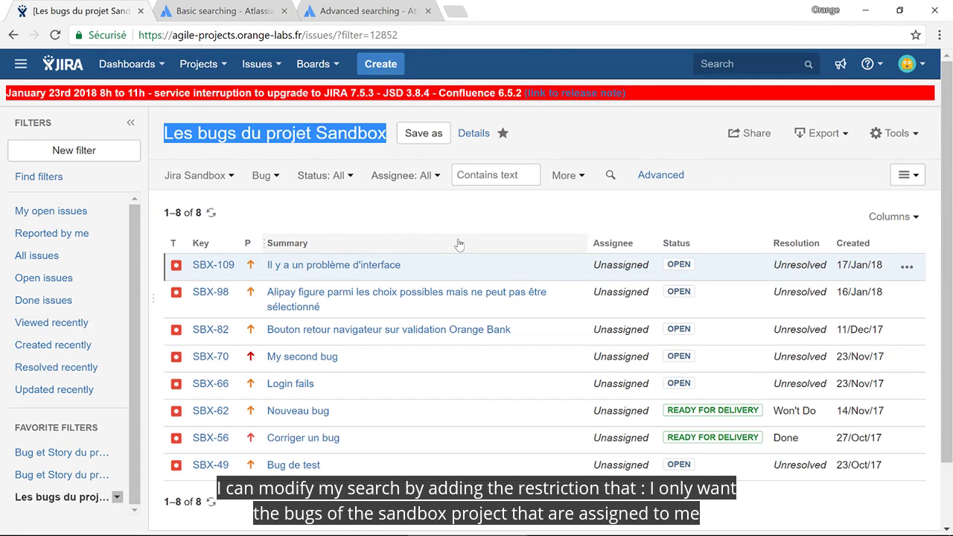
- Try to restrict the search to issues assigned to Current User, and remove that assignee restriction again
click(429, 179)
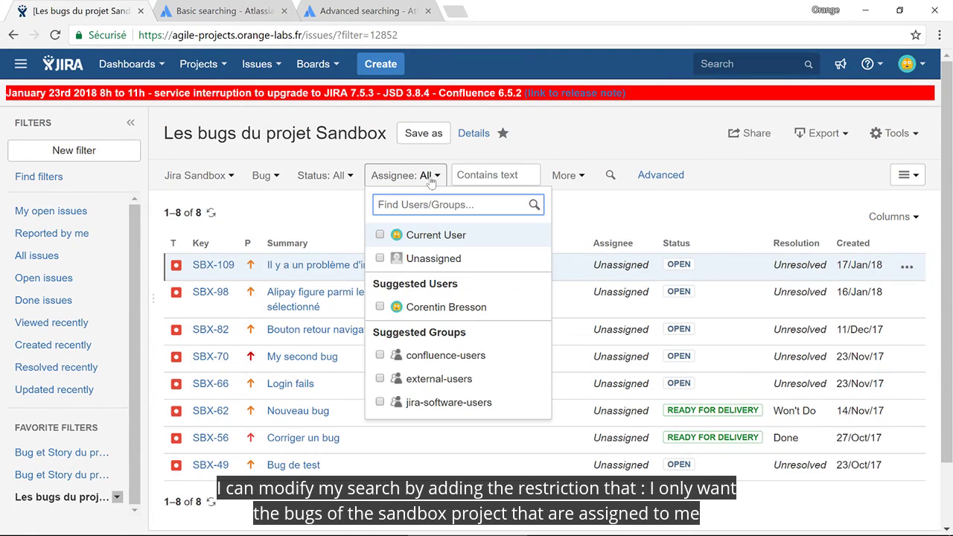
click(432, 236)
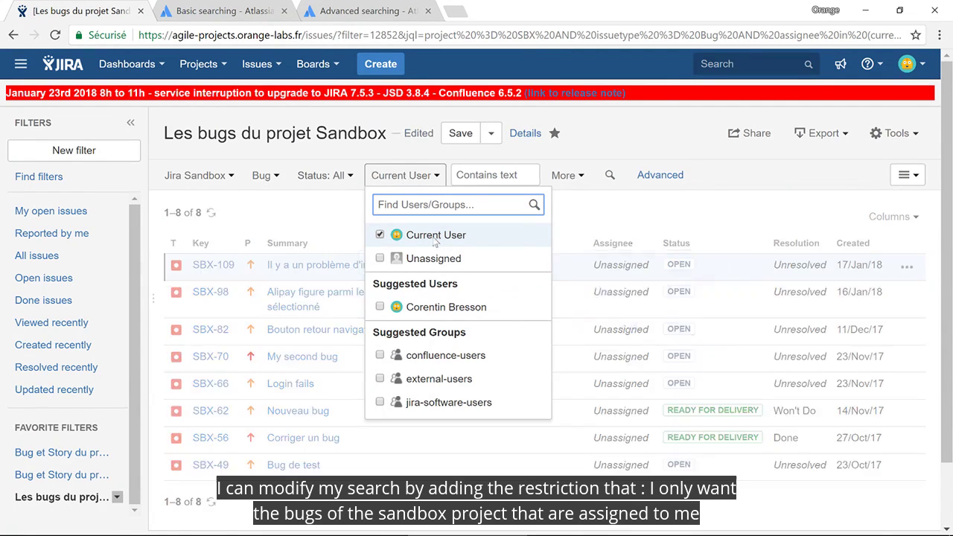
click(627, 144)
click(436, 181)
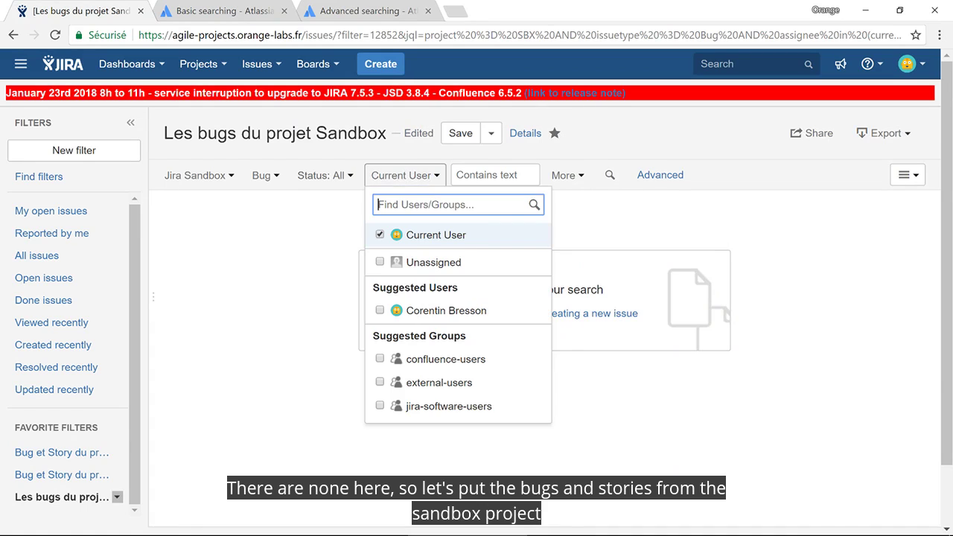
click(430, 238)
- Add the Story issue type to the Bug criterion of the Sandbox search
click(267, 177)
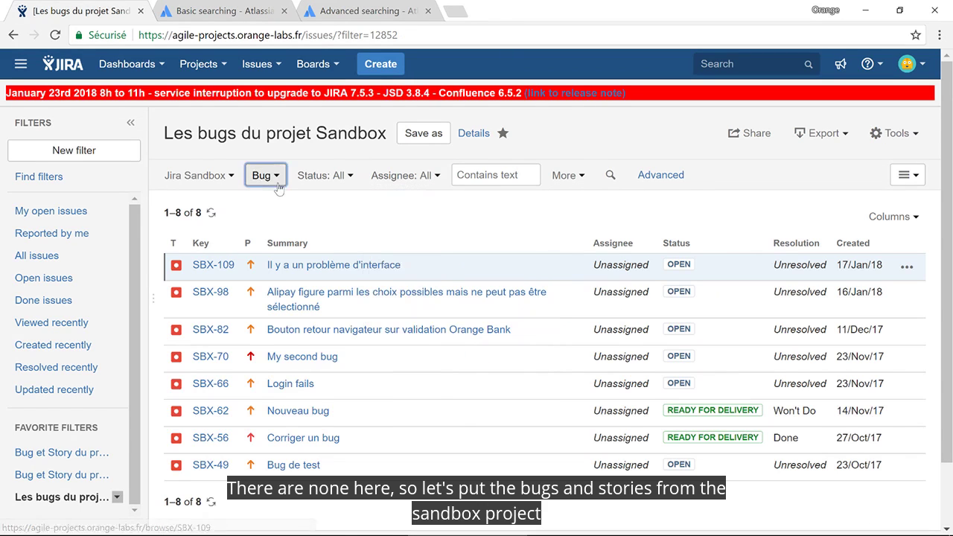
click(294, 358)
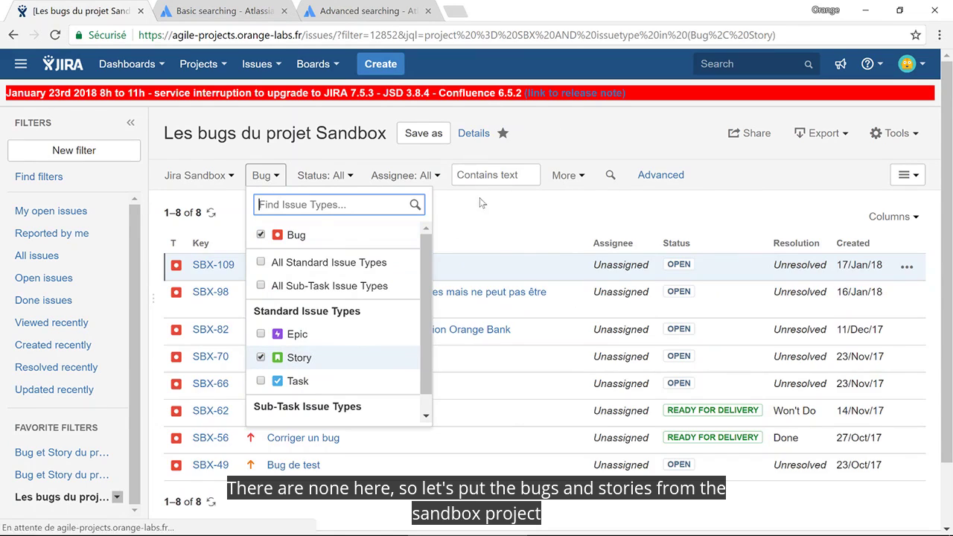
click(636, 150)
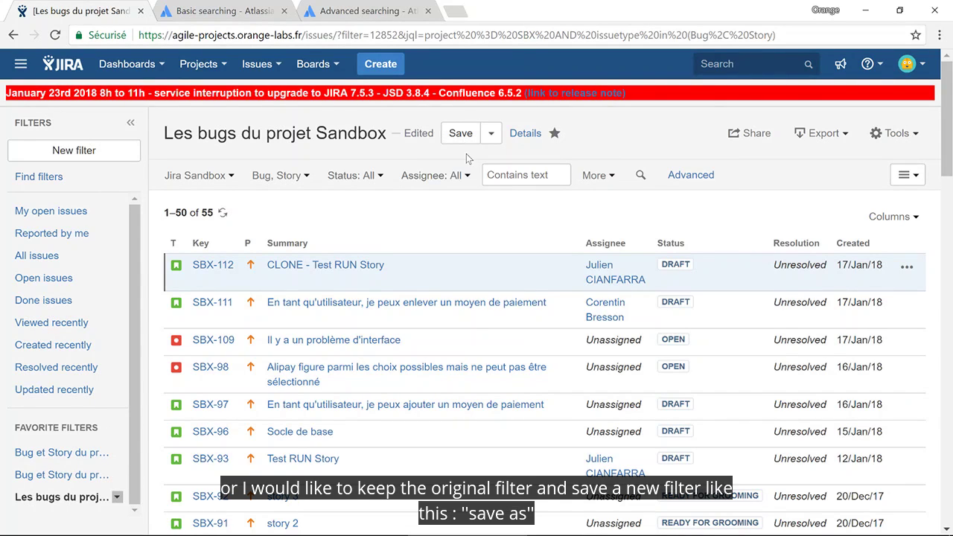
- Save the modified search as a separate filter named "Les bugs et Story du projet Sandbox", keeping the original filter
click(491, 134)
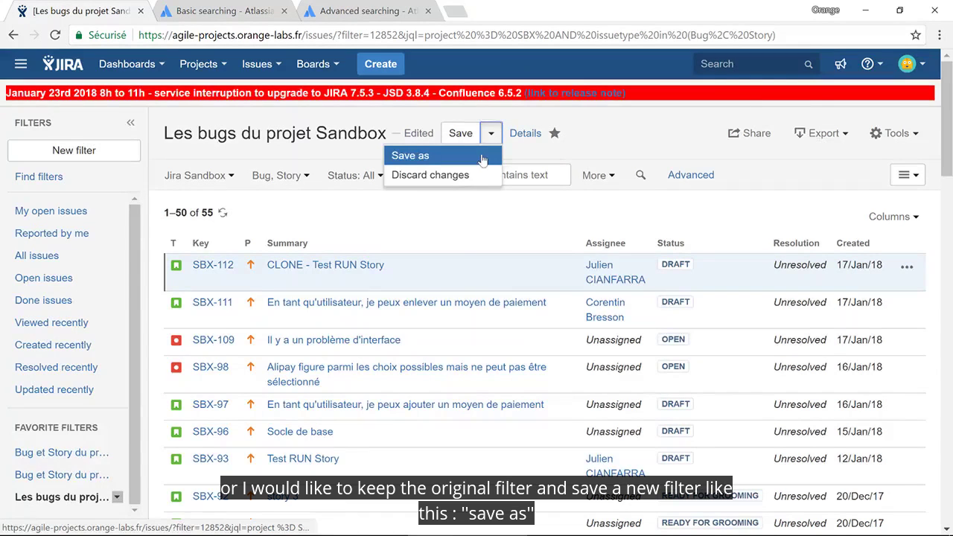
click(482, 157)
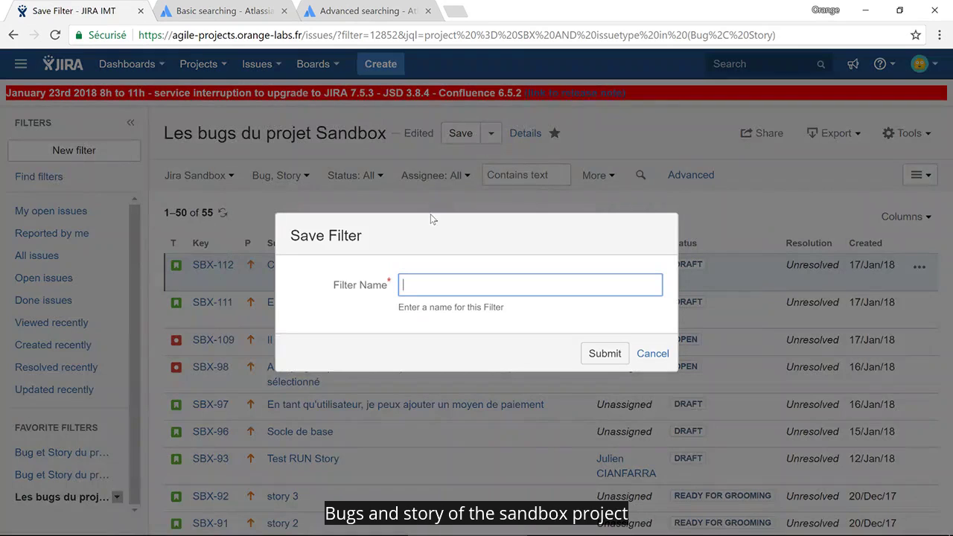
text(Les bug)
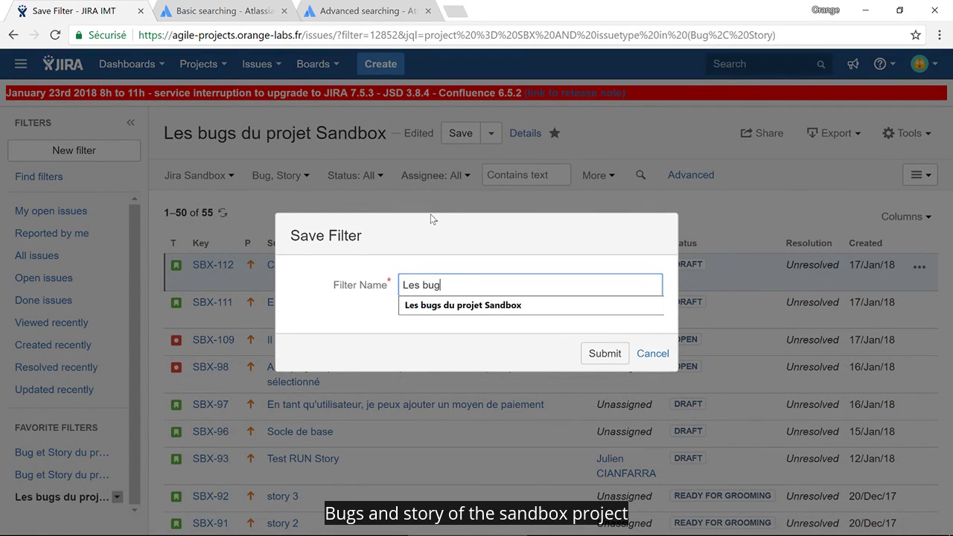
text(s et Story d)
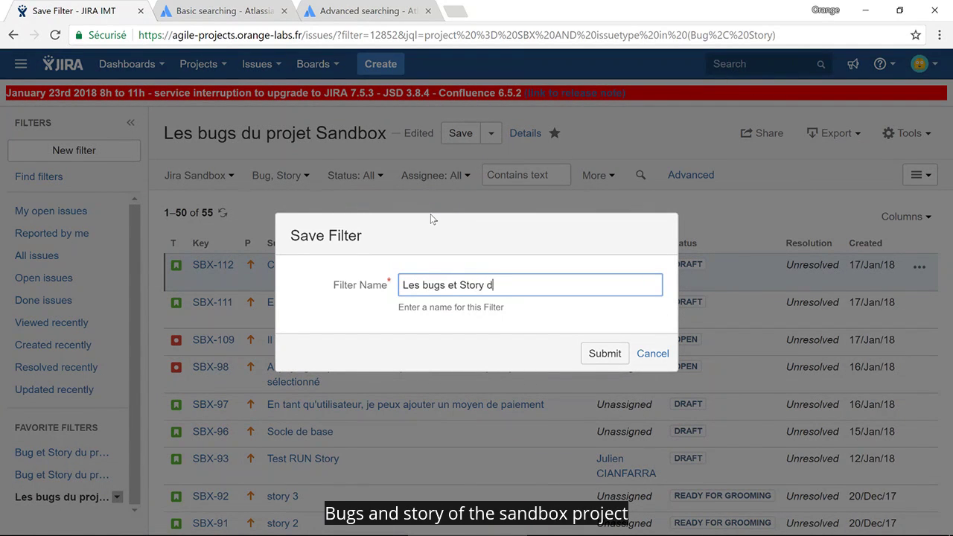
text(u projet Sandbox)
click(594, 354)
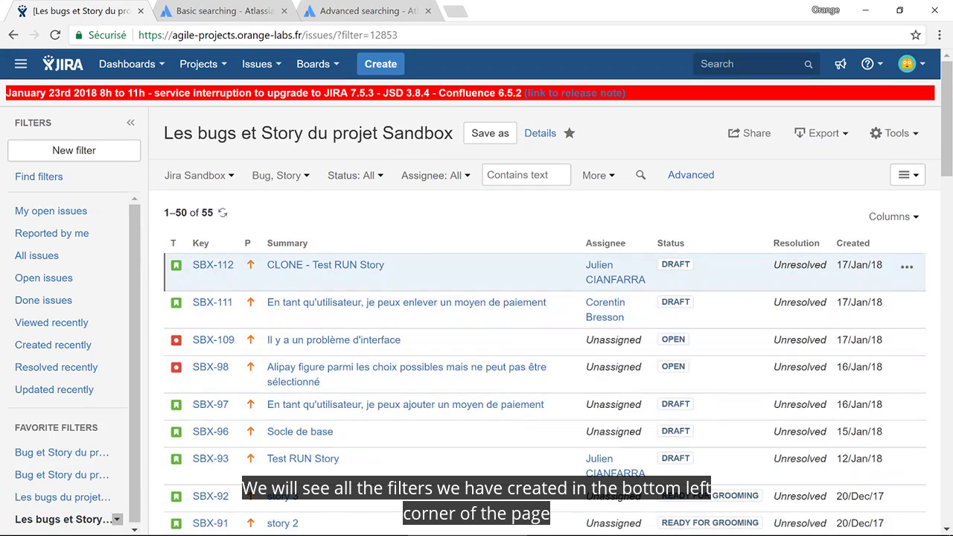
drag(163, 133, 454, 132)
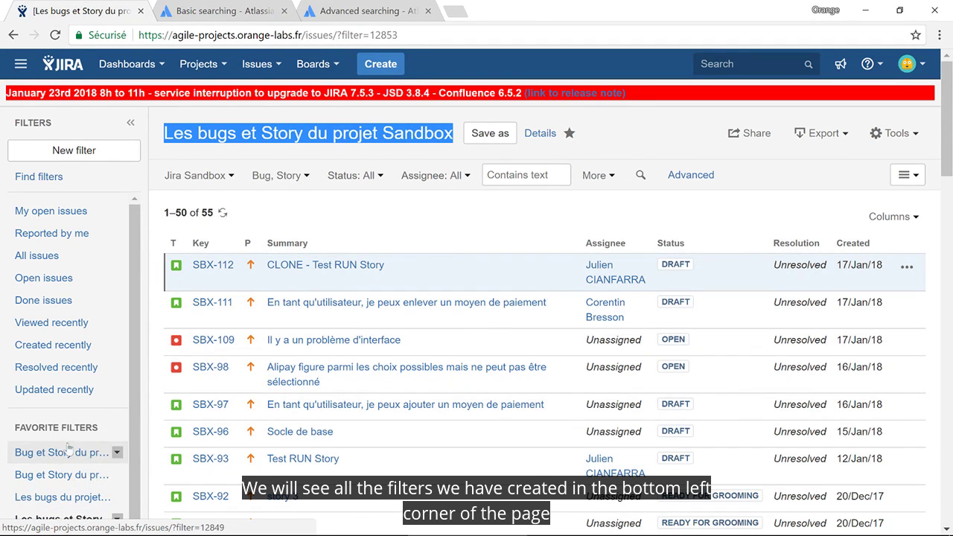
- Collapse the filters sidebar and dock it open again
click(131, 123)
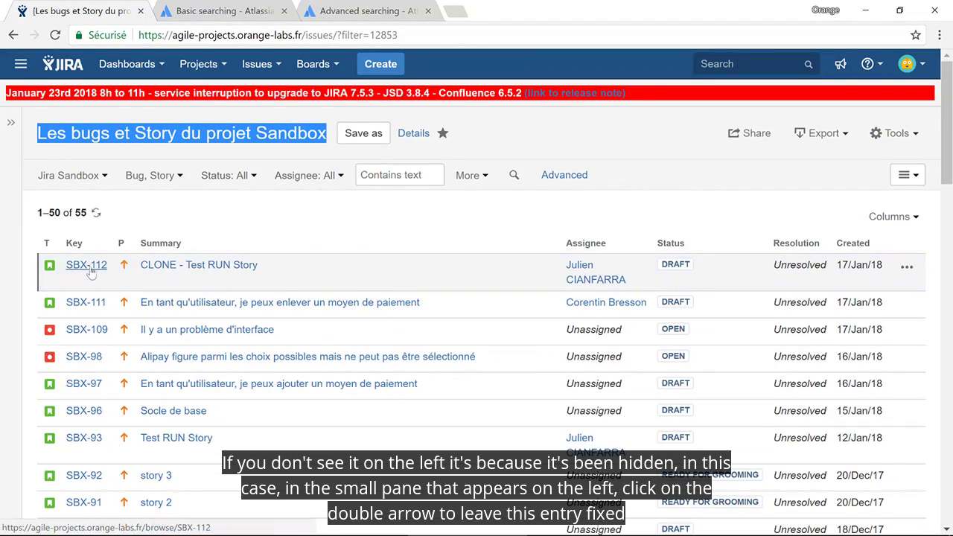
mouse_move(19, 209)
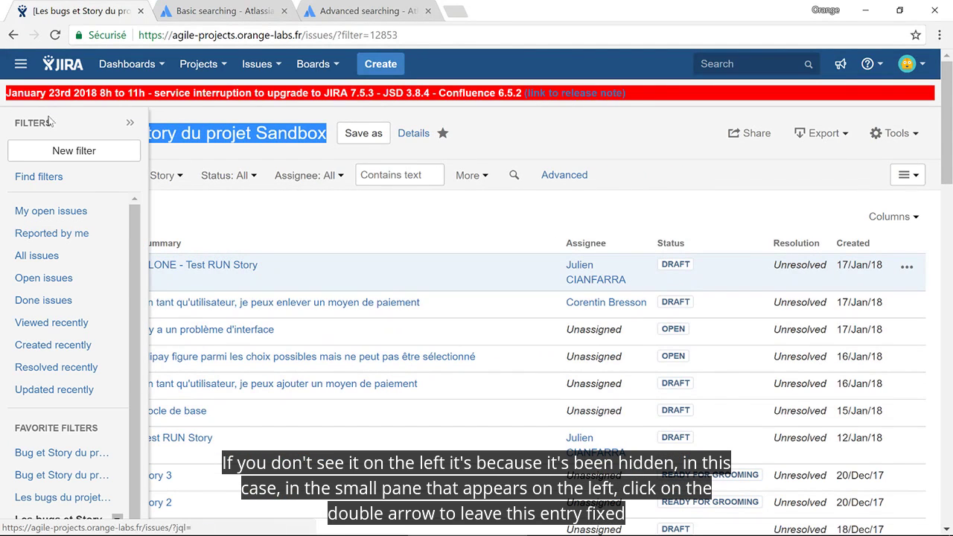
click(130, 123)
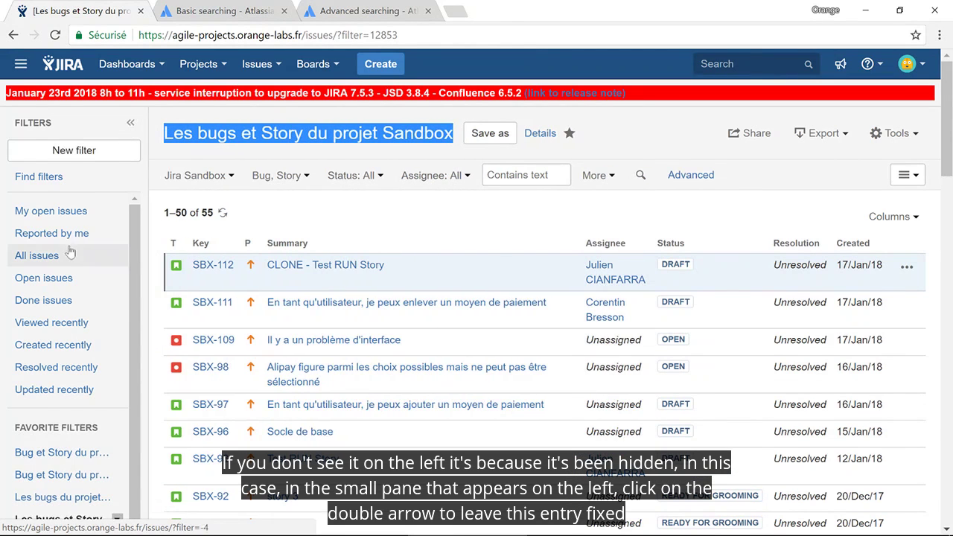
- Switch between the saved favorite filters and end on "Les bugs du projet Sandbox"
click(48, 498)
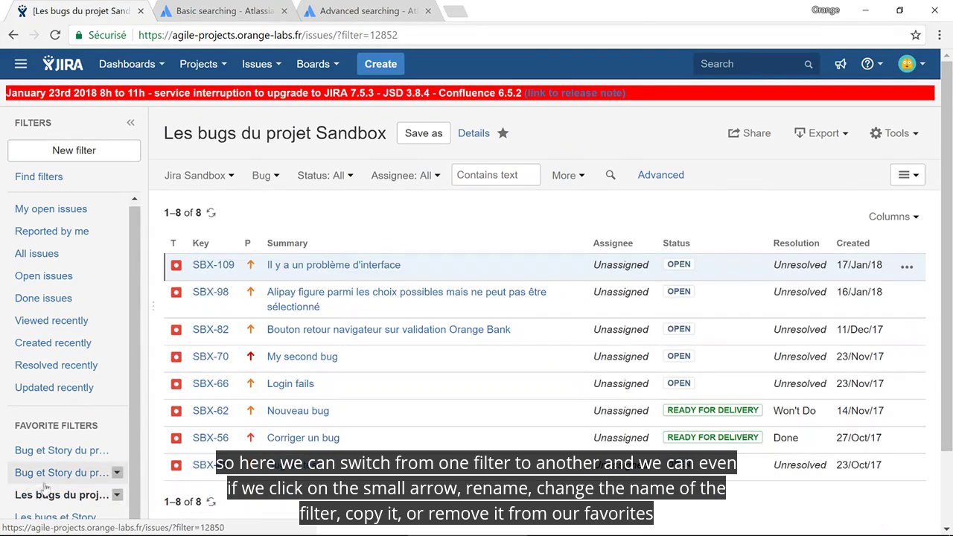
click(43, 482)
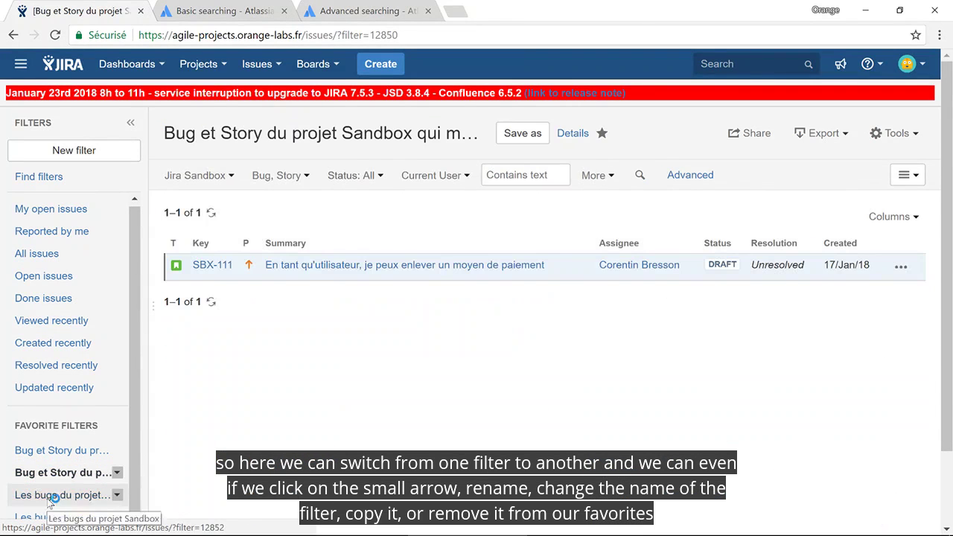
click(48, 497)
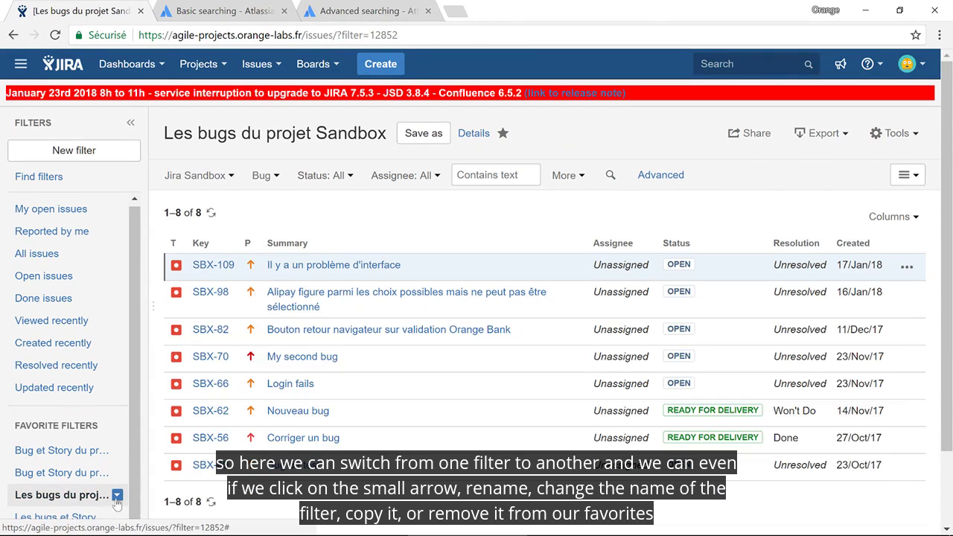
- Examine the management options offered for the favorite filter "Les bugs du projet Sandbox" without applying any
click(117, 495)
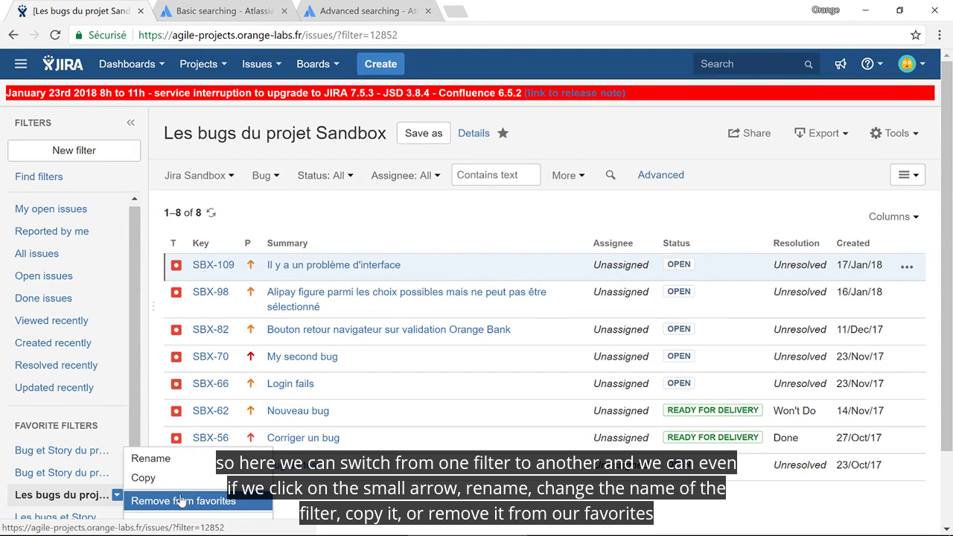
click(117, 496)
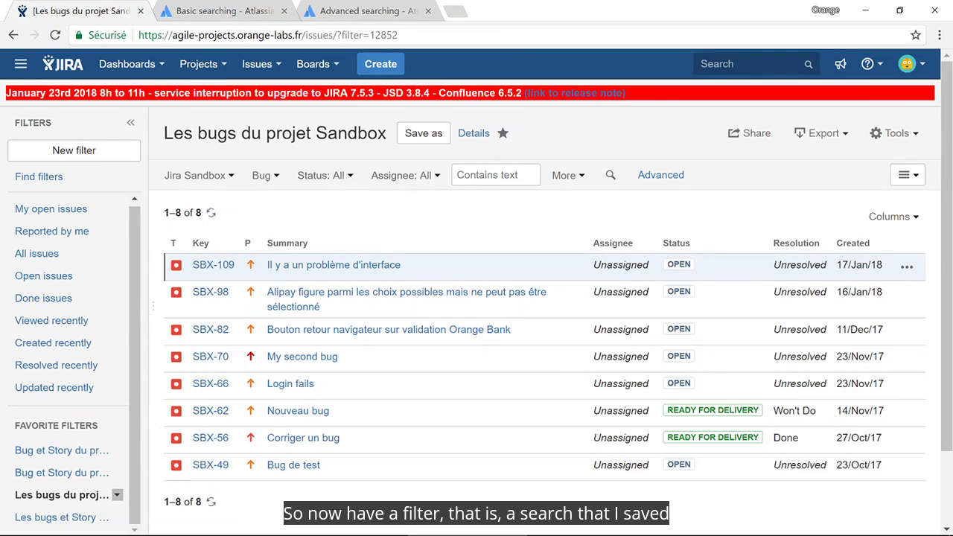
drag(164, 134, 391, 138)
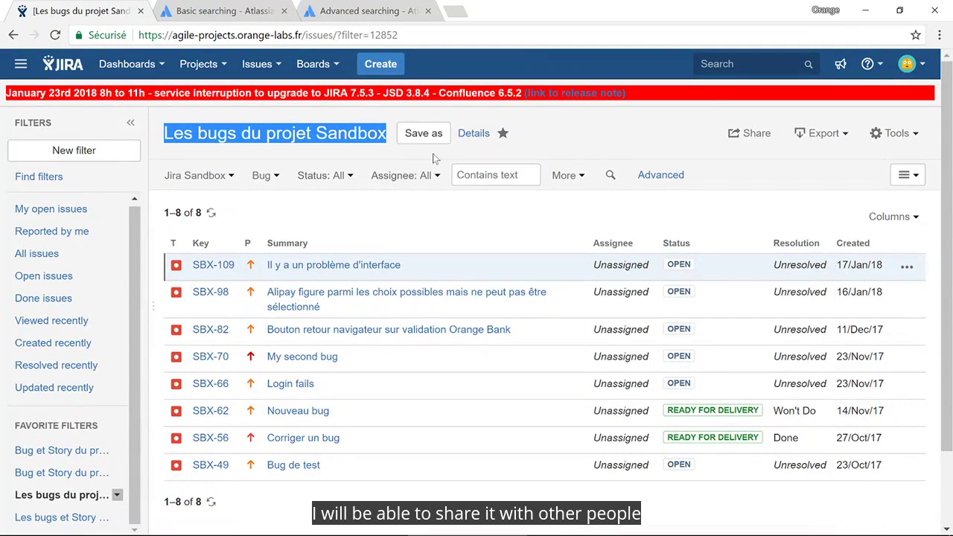
- View the details of the "Les bugs du projet Sandbox" filter and open its permissions for editing
click(473, 135)
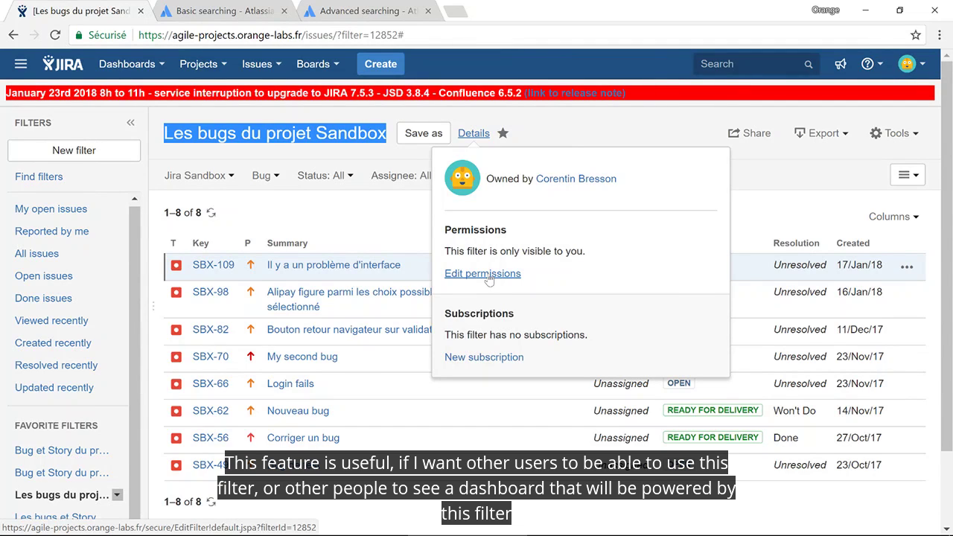
click(570, 130)
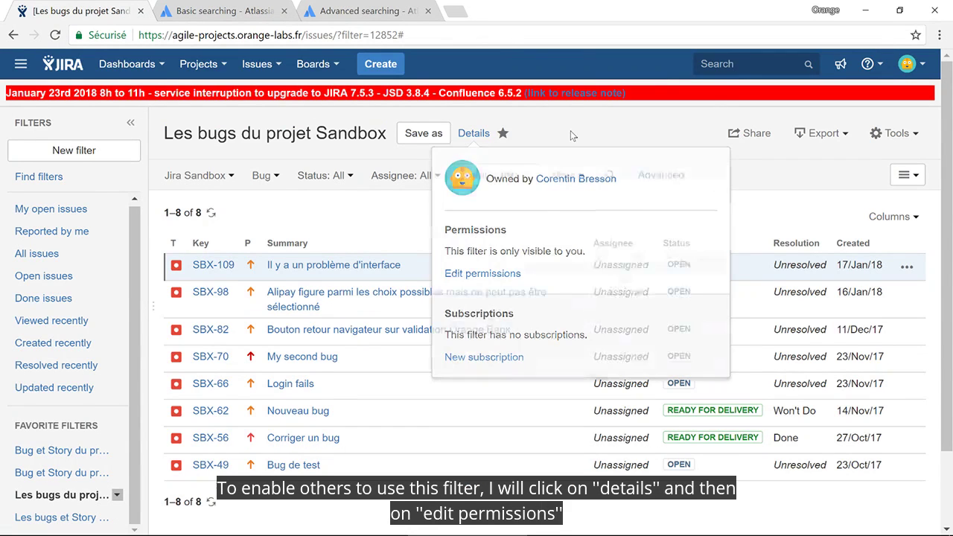
click(476, 137)
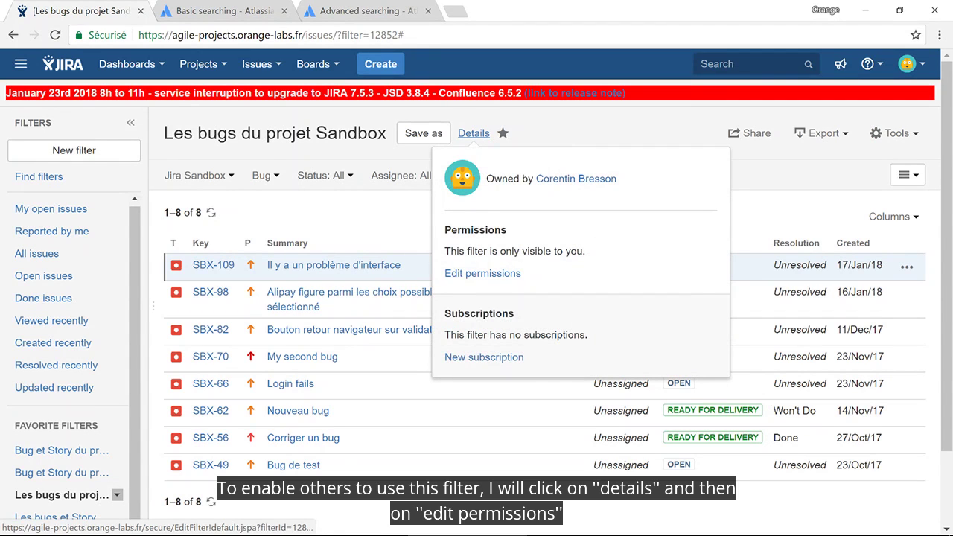
click(470, 275)
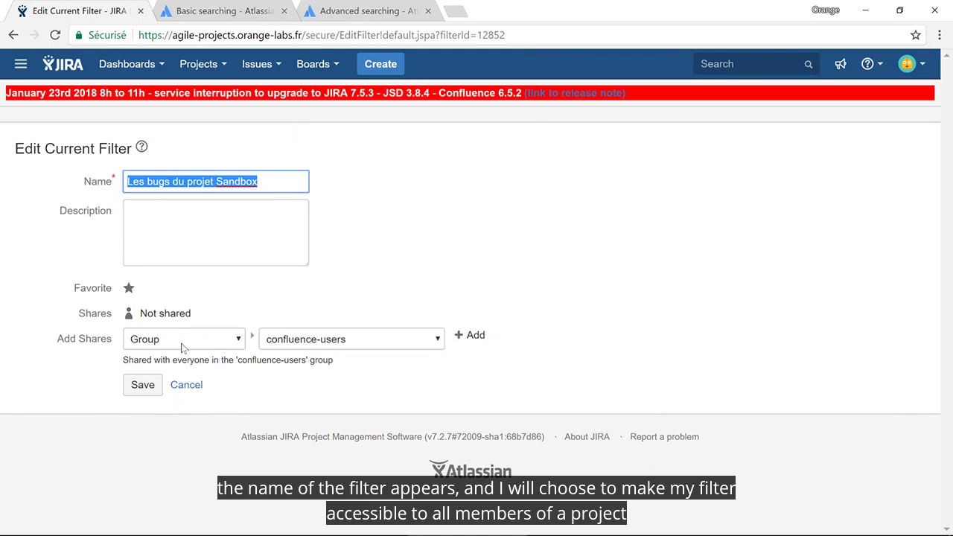
- Add a share to the "Les bugs du projet Sandbox" filter for all roles of the JIRA Sandbox Xray project
click(183, 340)
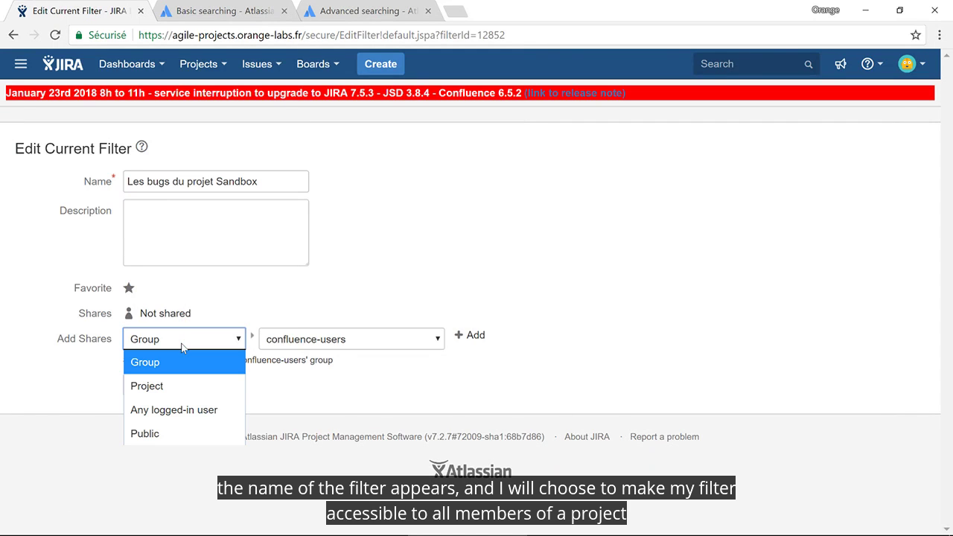
click(184, 386)
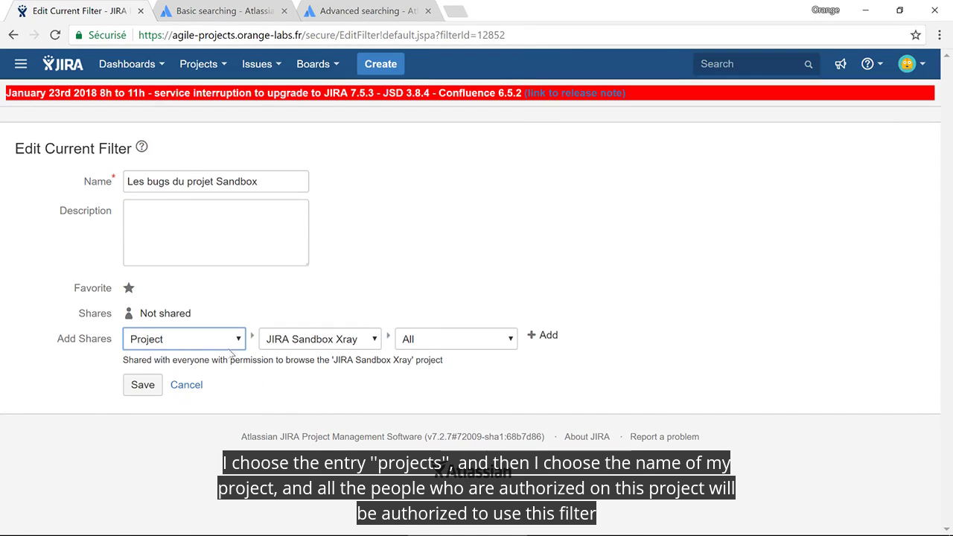
click(186, 339)
click(222, 384)
click(318, 339)
click(316, 371)
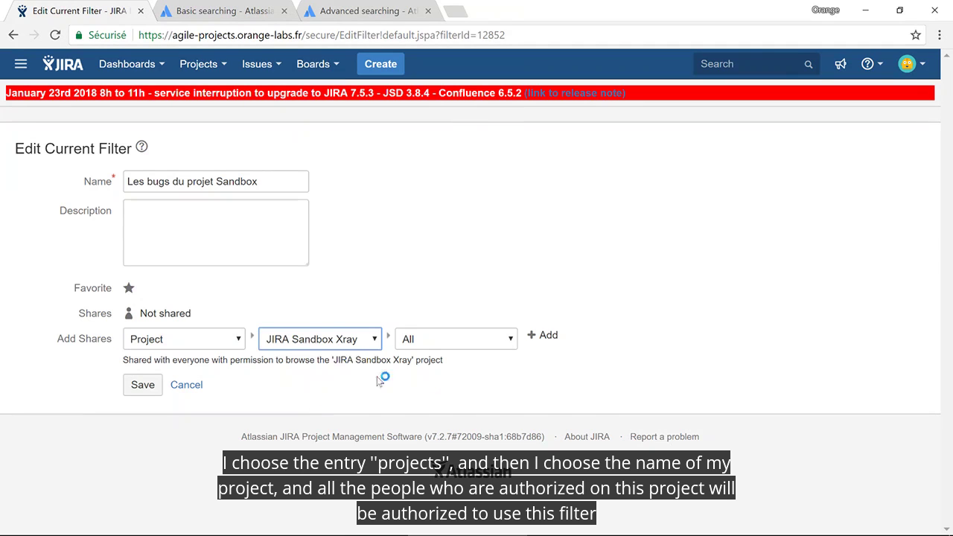
click(531, 336)
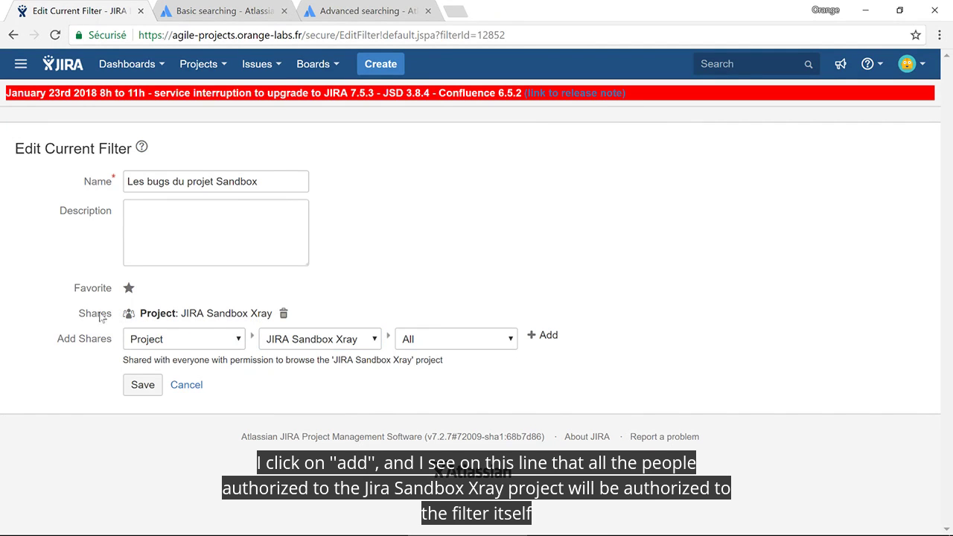
drag(77, 315, 341, 314)
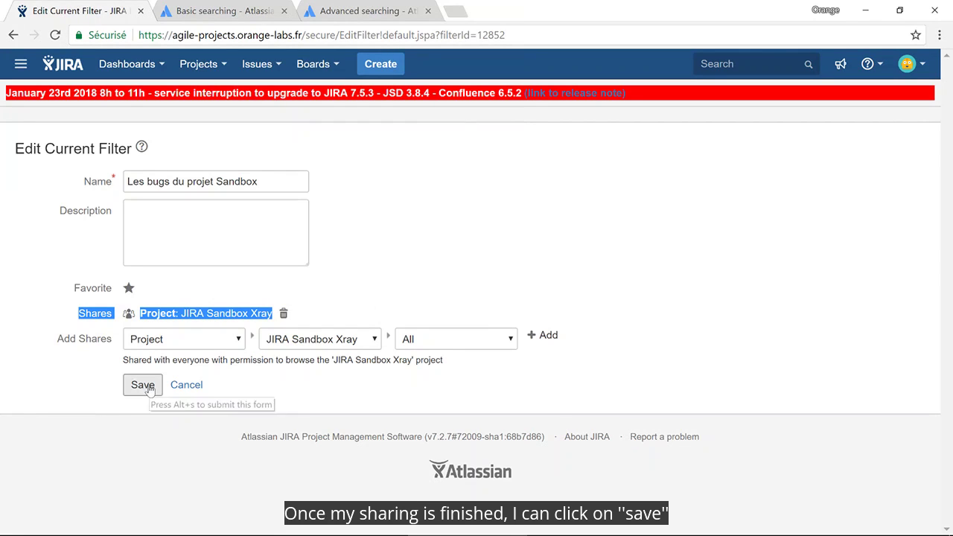
- Add a second share for the Jira Sandbox project and save the filter's permissions
click(321, 346)
click(320, 389)
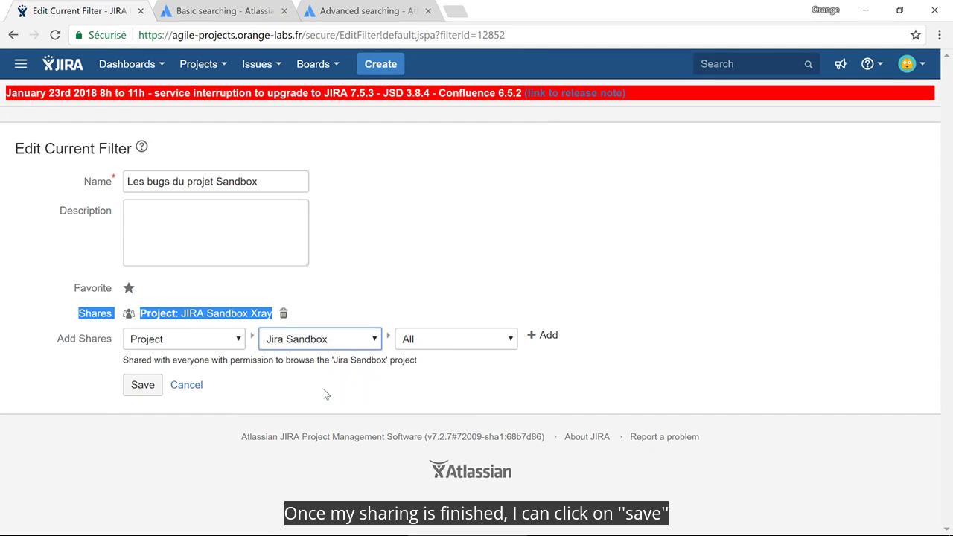
click(533, 336)
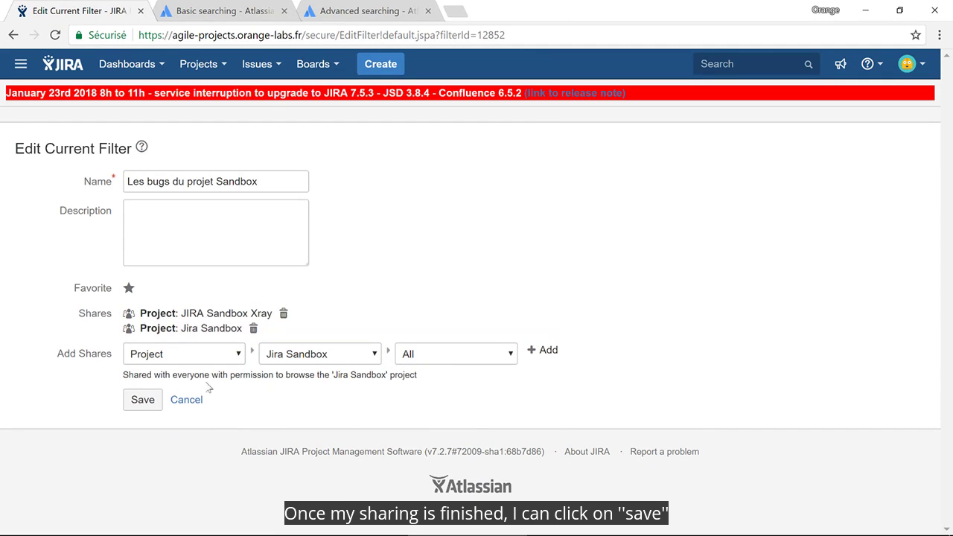
click(142, 406)
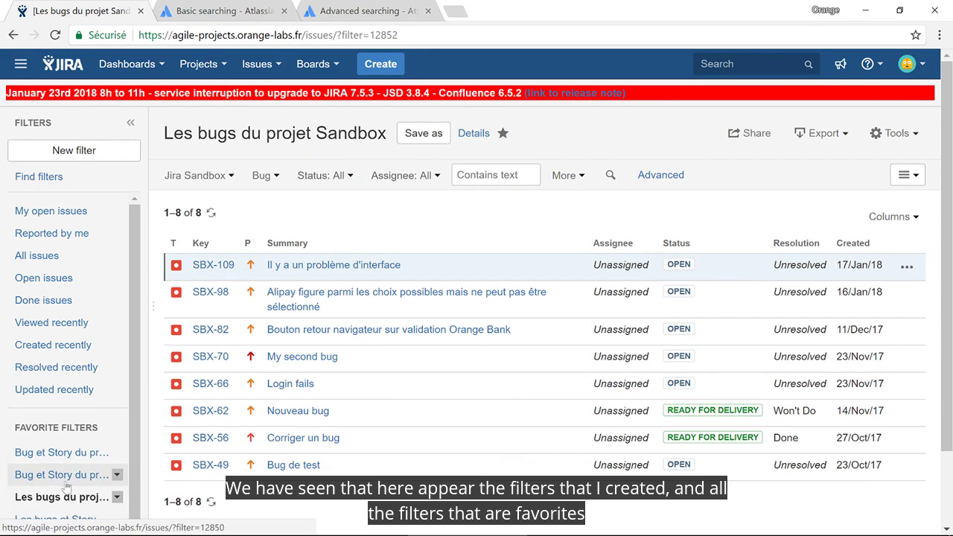
- Remove the "Les bugs du projet Sandbox" filter from the favorites
mouse_move(65, 534)
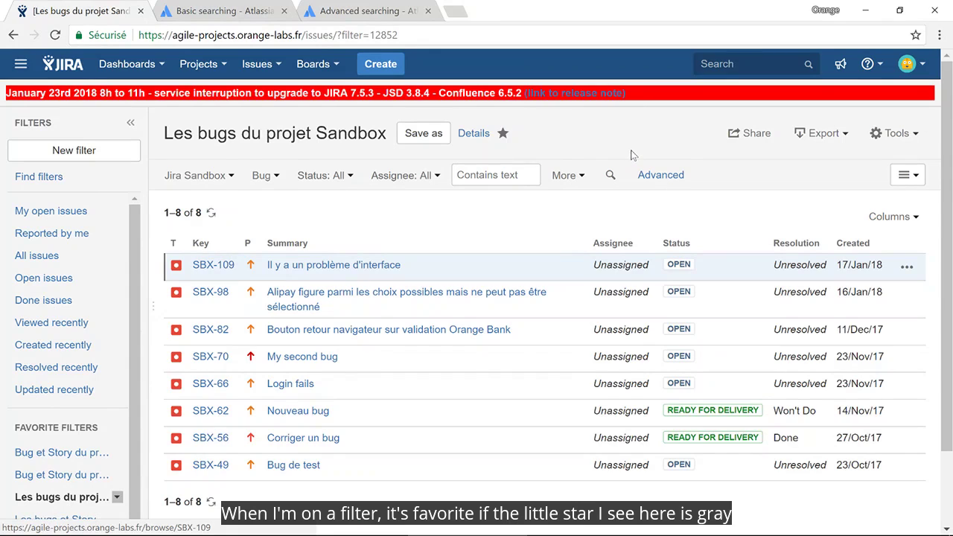
click(503, 132)
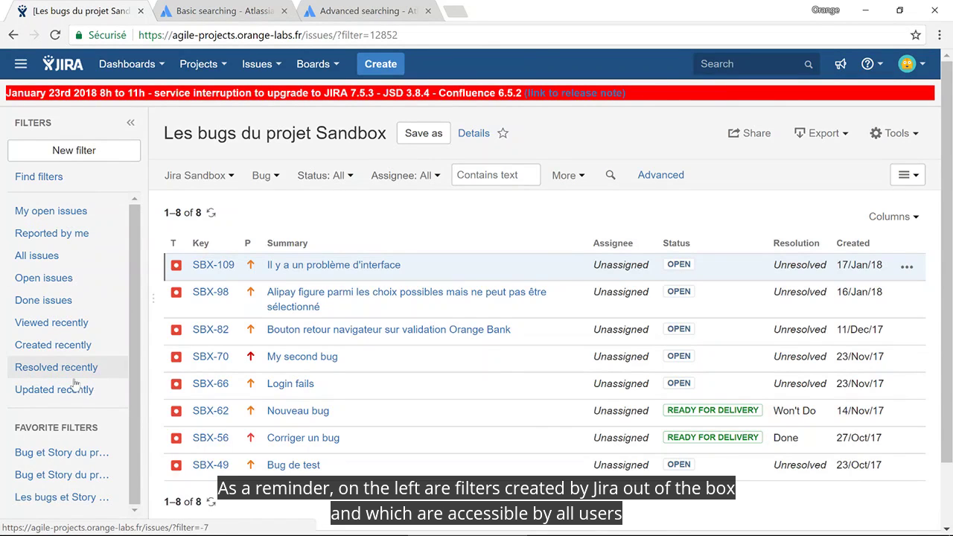
- View the built-in filters My open issues, Reported by me, Done issues, Viewed recently and Updated recently
click(72, 214)
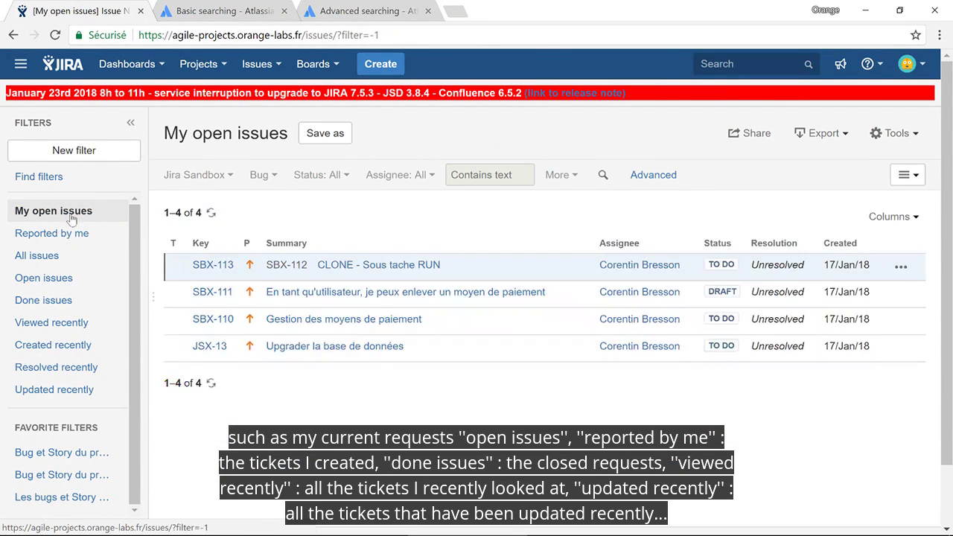
click(63, 235)
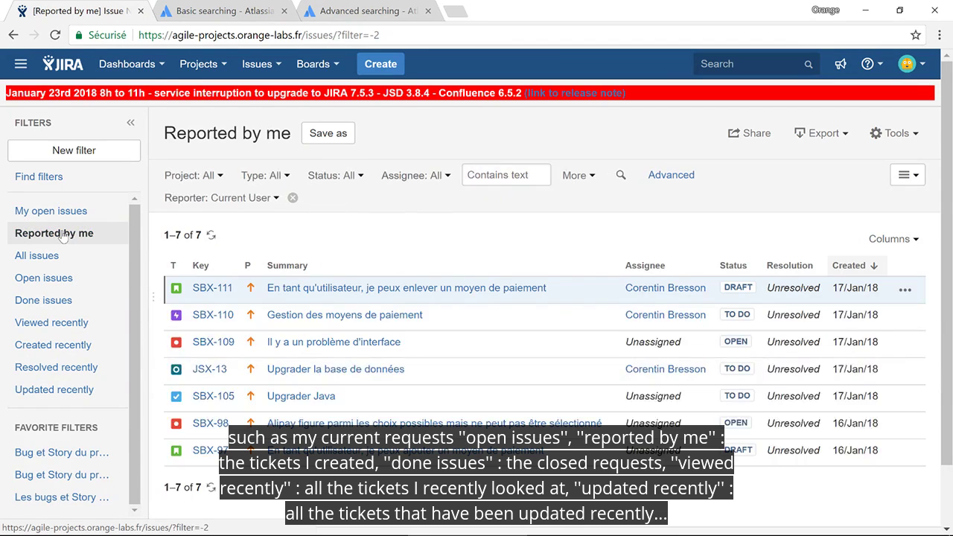
click(59, 308)
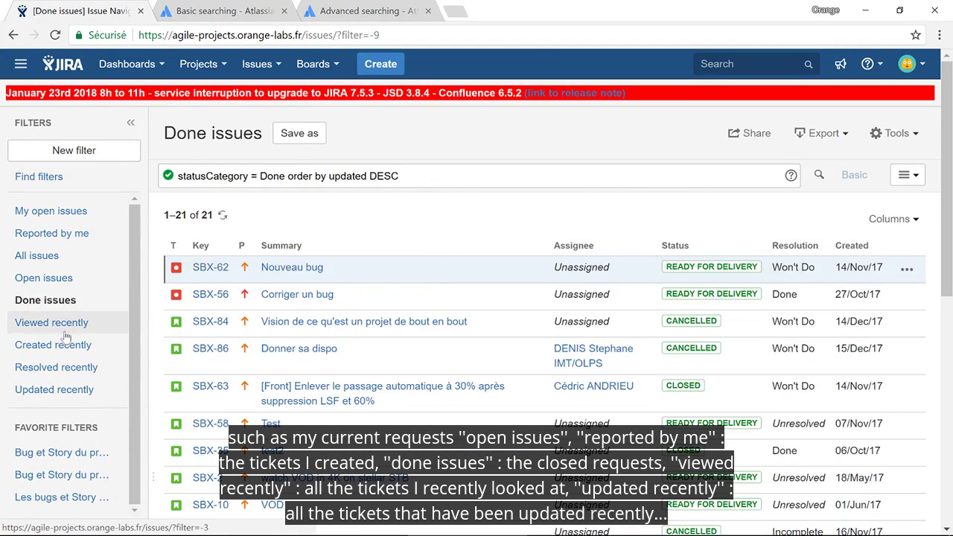
click(59, 326)
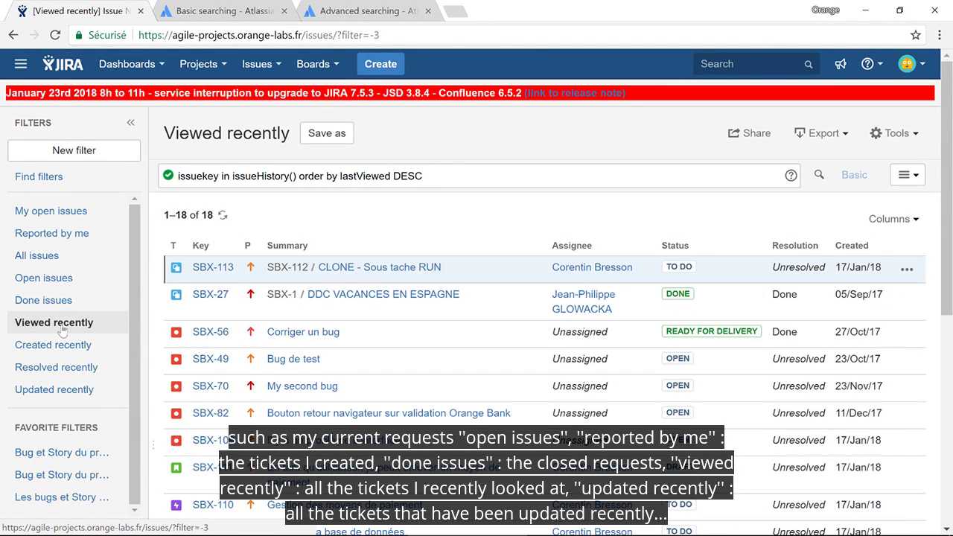
click(66, 391)
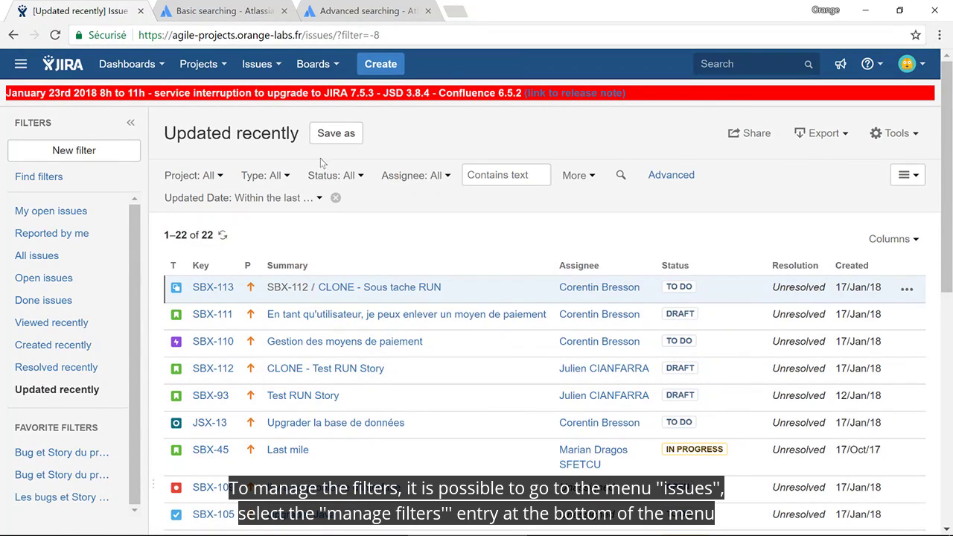
- Go to the filter management page and remove "Les bugs et Story du projet Sandbox" from the favorite filters
click(277, 69)
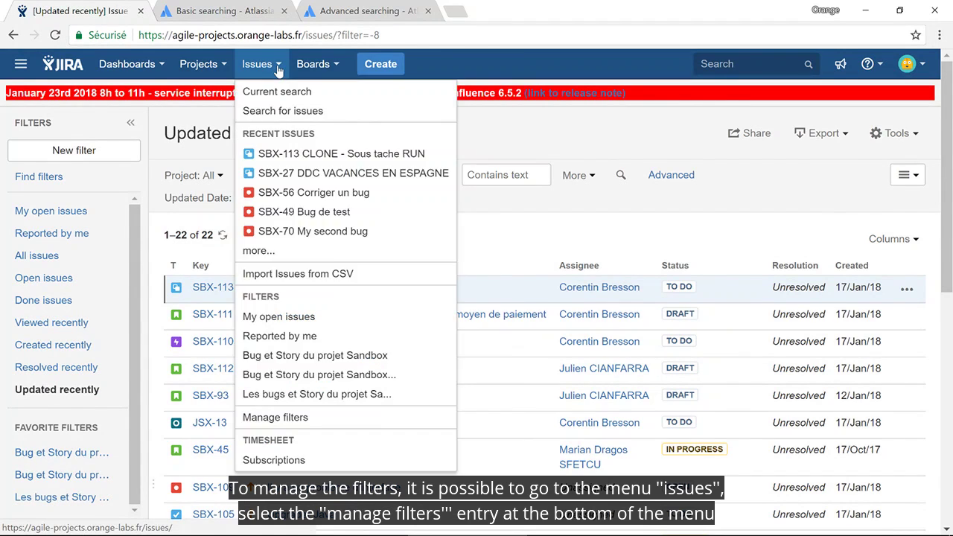
click(313, 421)
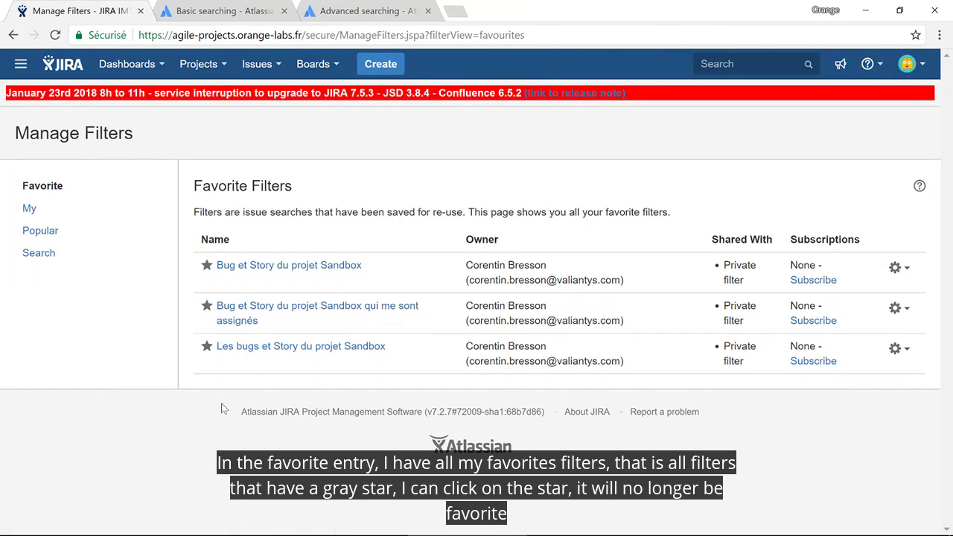
click(207, 348)
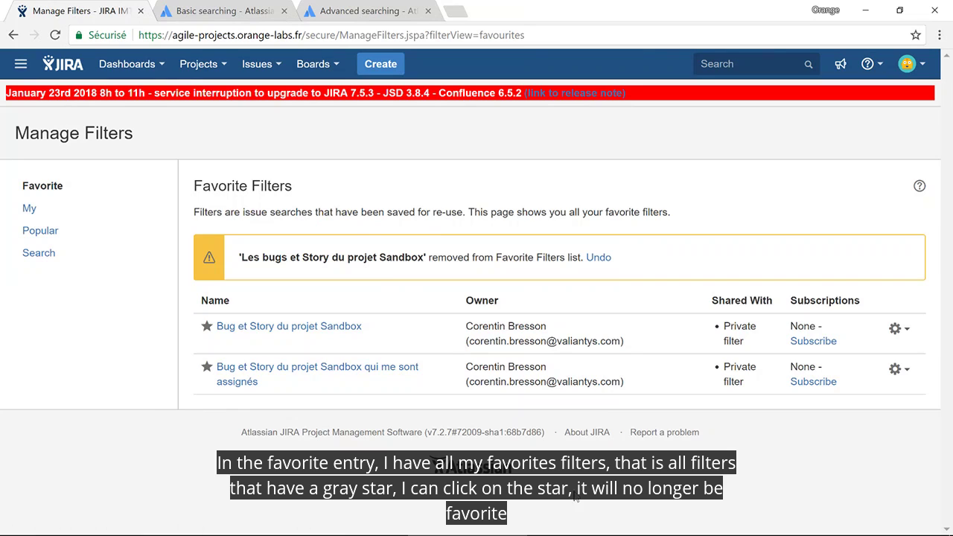
- View the edit form of the "Bug et Story du projet Sandbox" filter in a separate browser tab and cancel it without changes
click(906, 336)
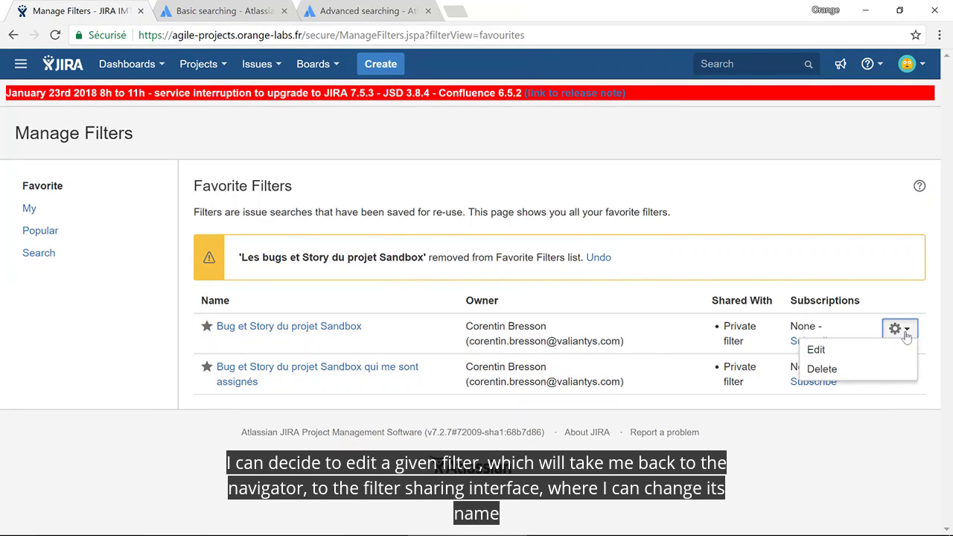
middle_click(866, 351)
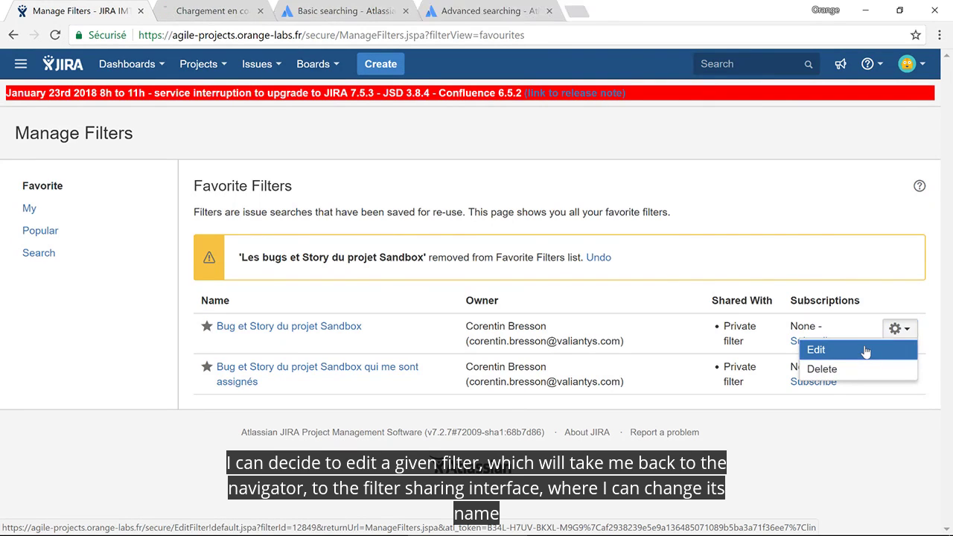
click(248, 14)
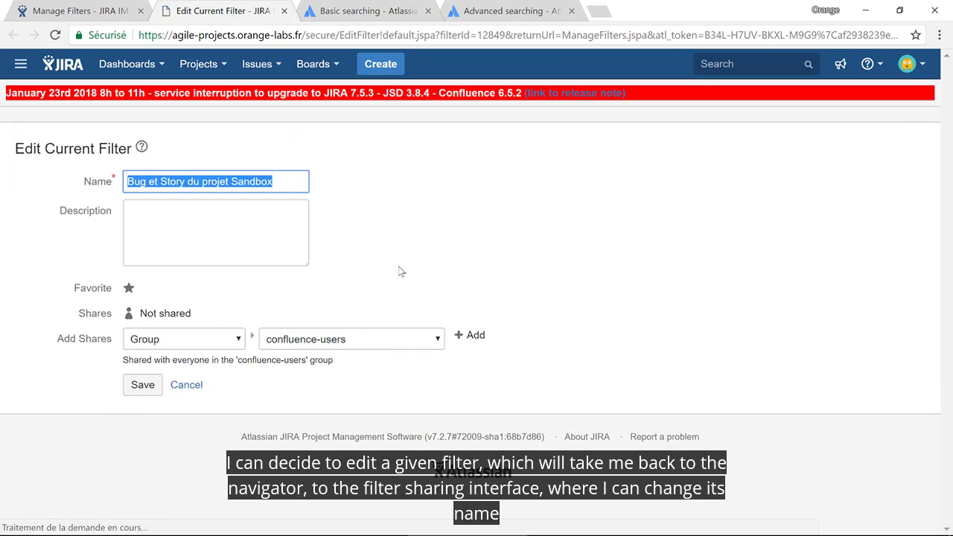
click(187, 387)
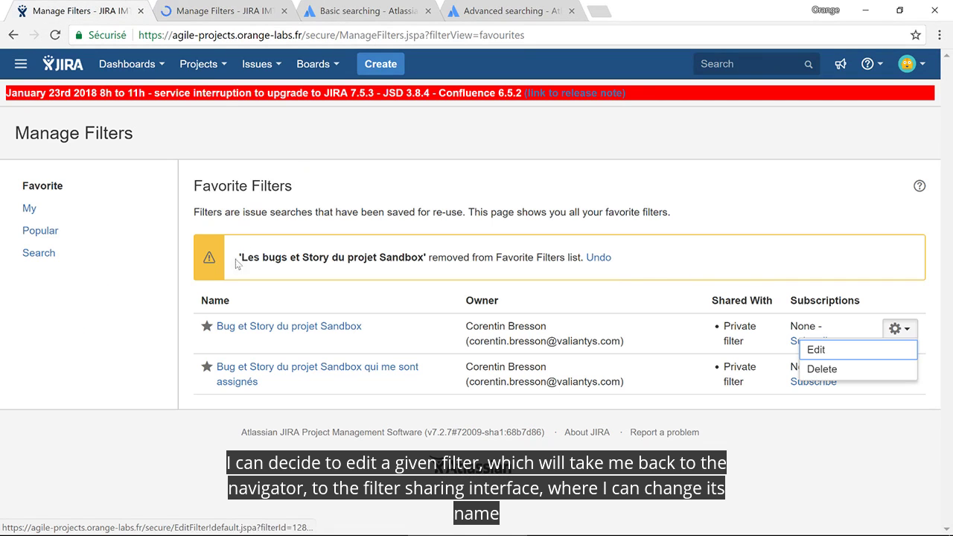
- Review the list of own filters and the list of popular filters
click(49, 213)
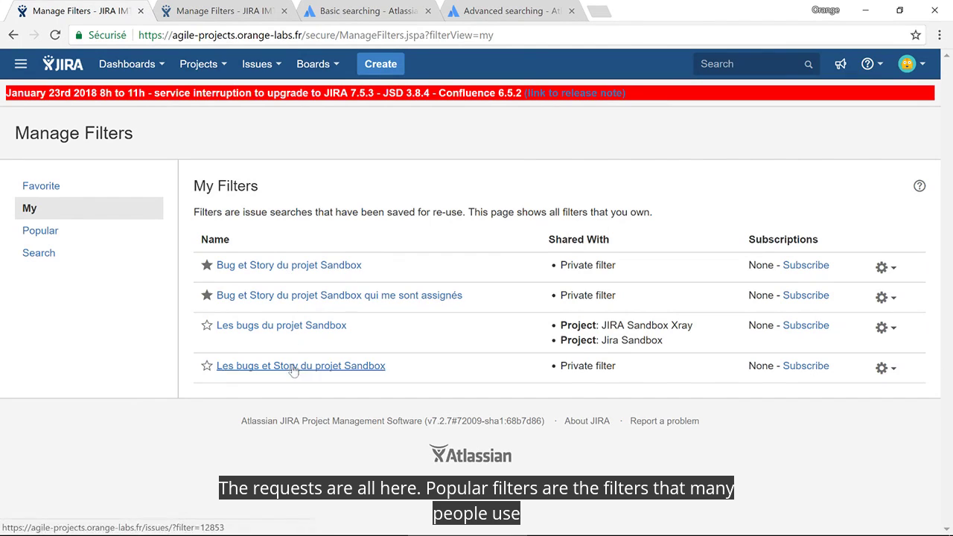
click(33, 233)
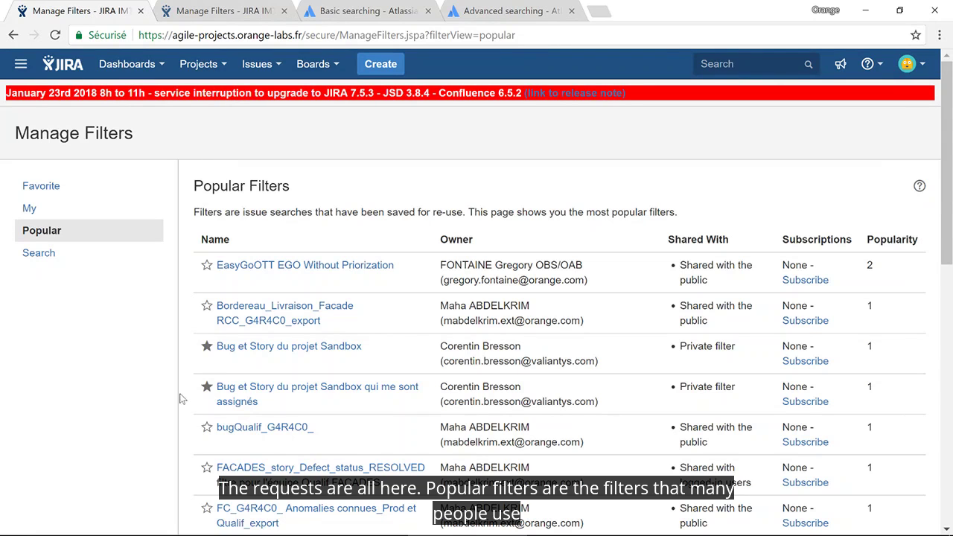
scroll(181, 396, down, 2)
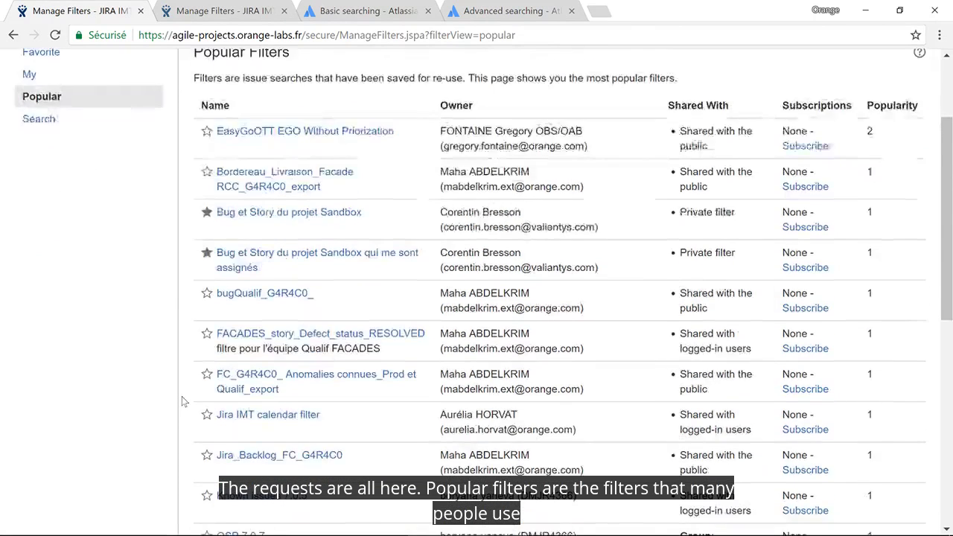
scroll(182, 396, up, 2)
- Search for filters by an owner's name, choosing the matching user, and mark "Filter for Sandbox TestTeam Kanboard" as favorite
click(56, 257)
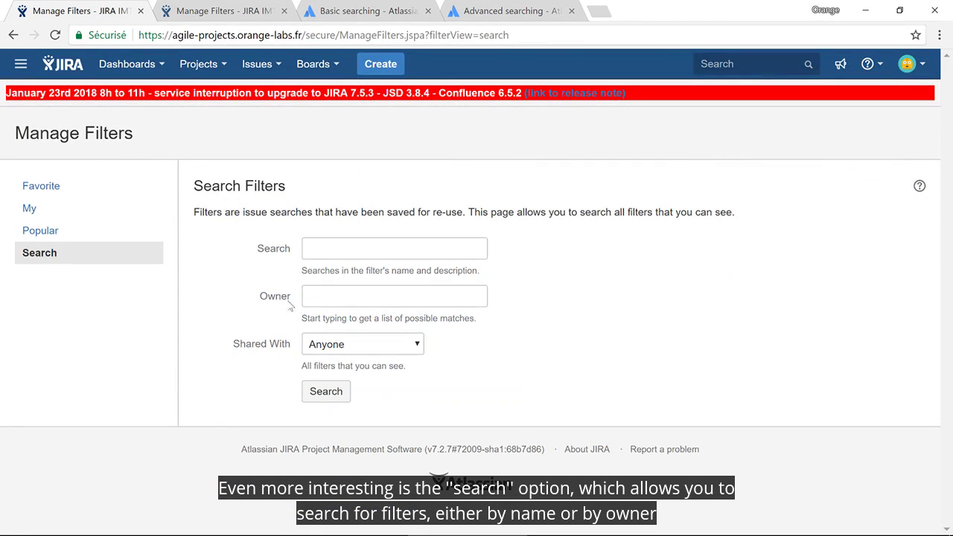
click(394, 296)
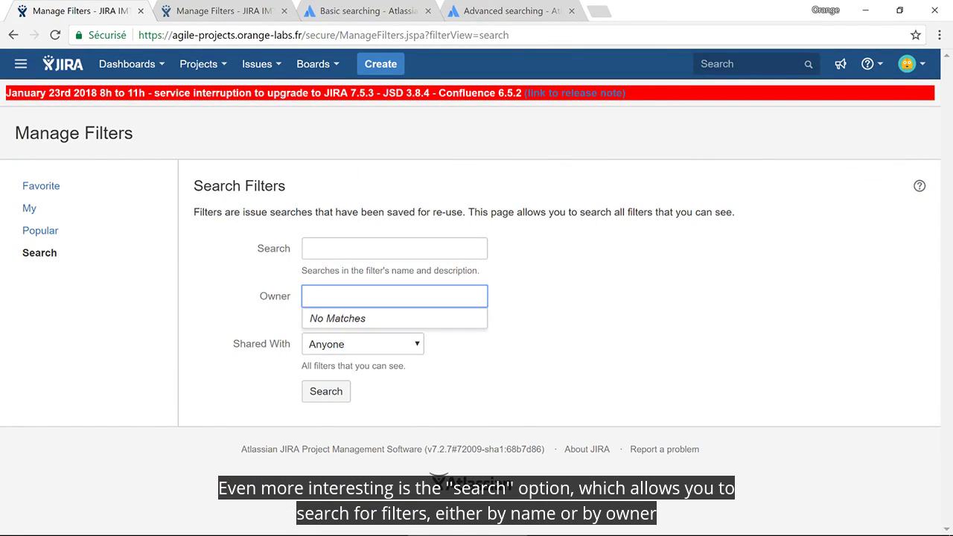
text(aur)
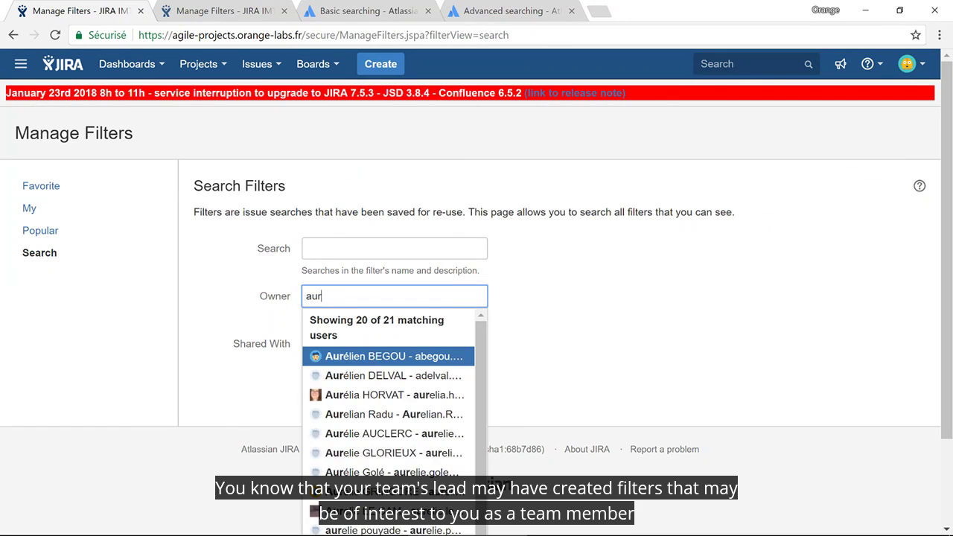
click(343, 401)
click(337, 402)
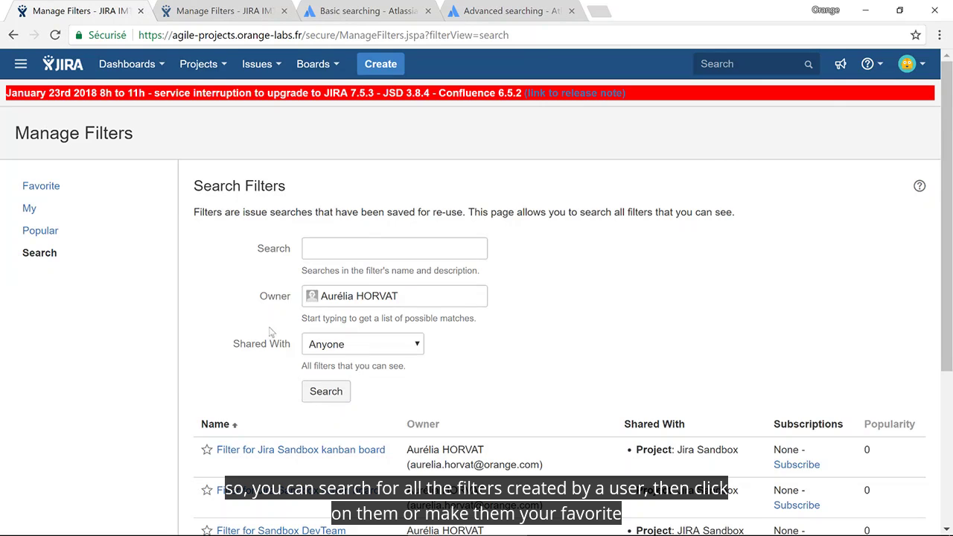
scroll(271, 332, down, 4)
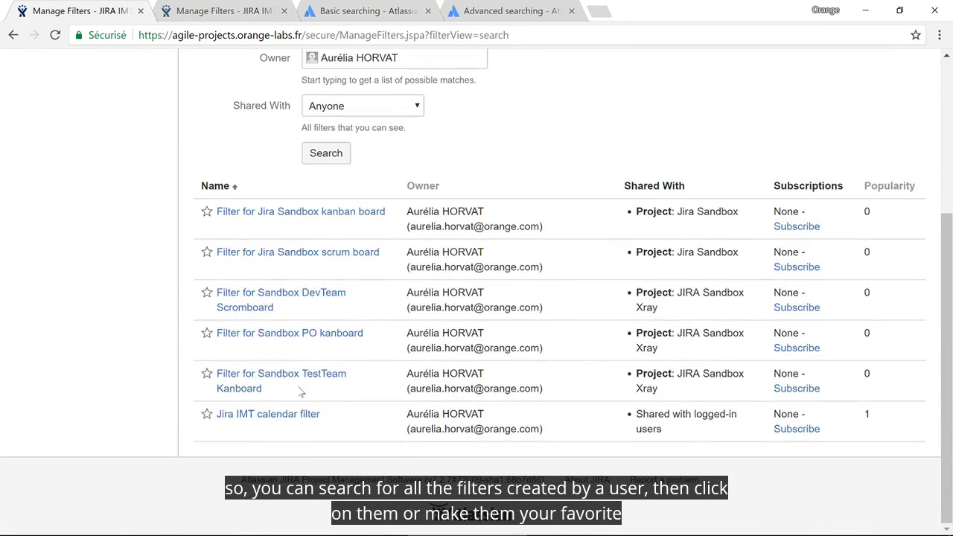
click(207, 374)
- Clear the owner criterion and search for filters containing "bug" in their name or description, shared with anyone
scroll(305, 382, up, 1)
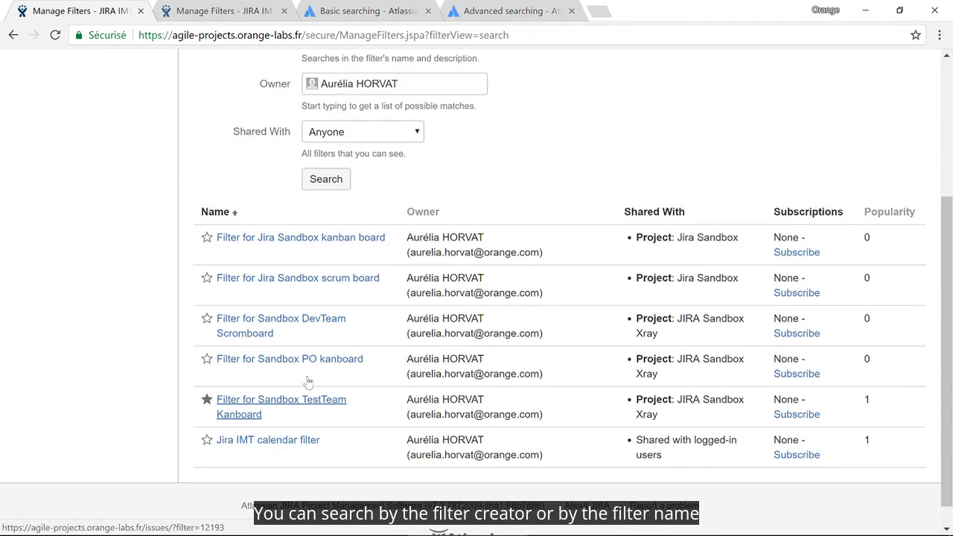
scroll(308, 382, up, 3)
click(359, 295)
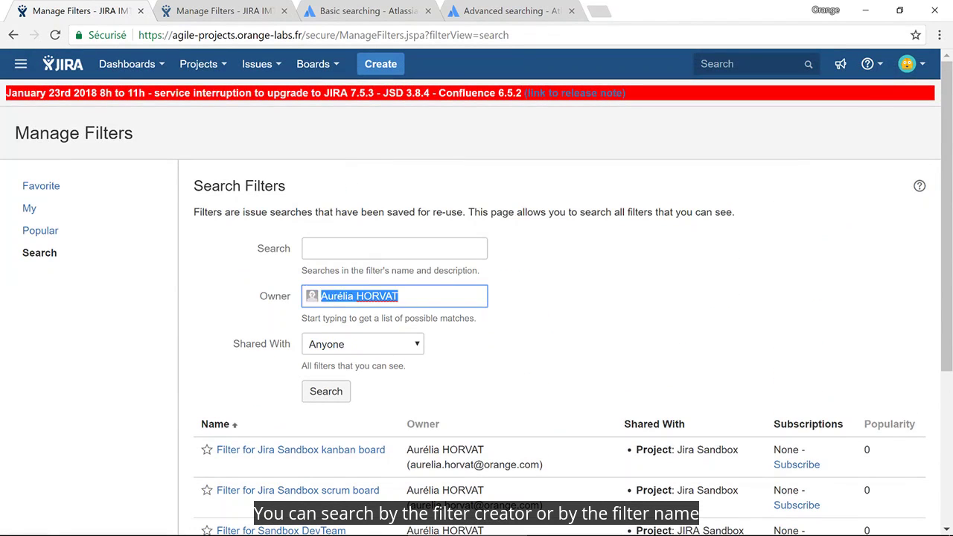
key(BackSpace)
click(360, 248)
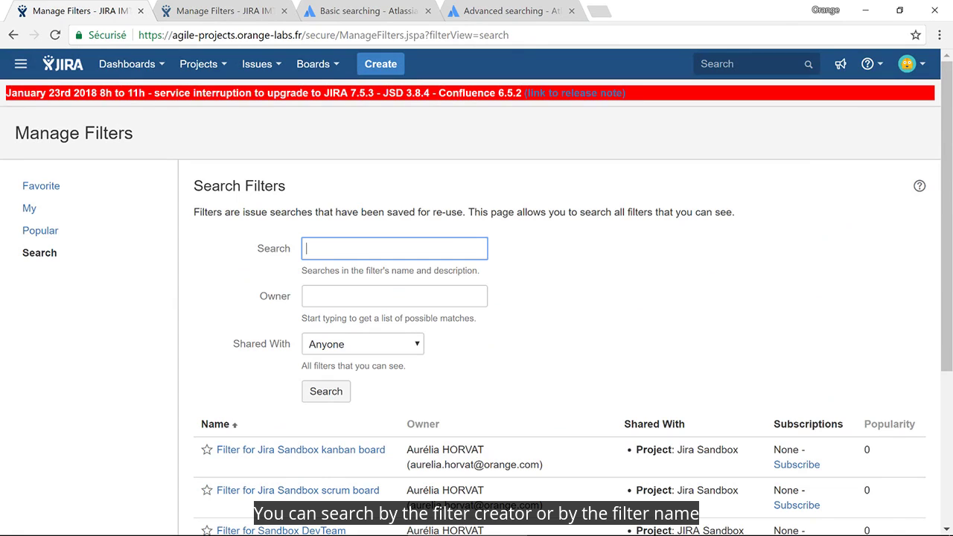
text(bug)
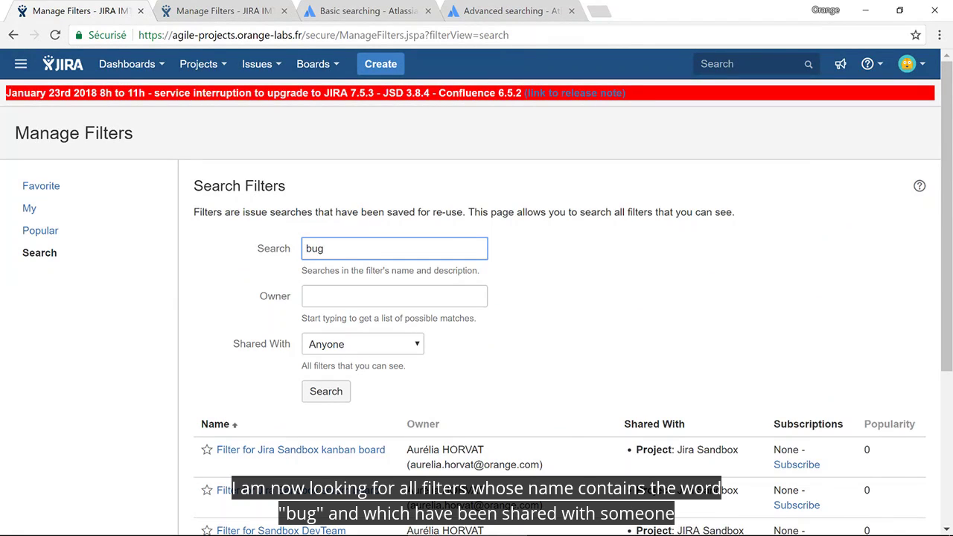
click(326, 391)
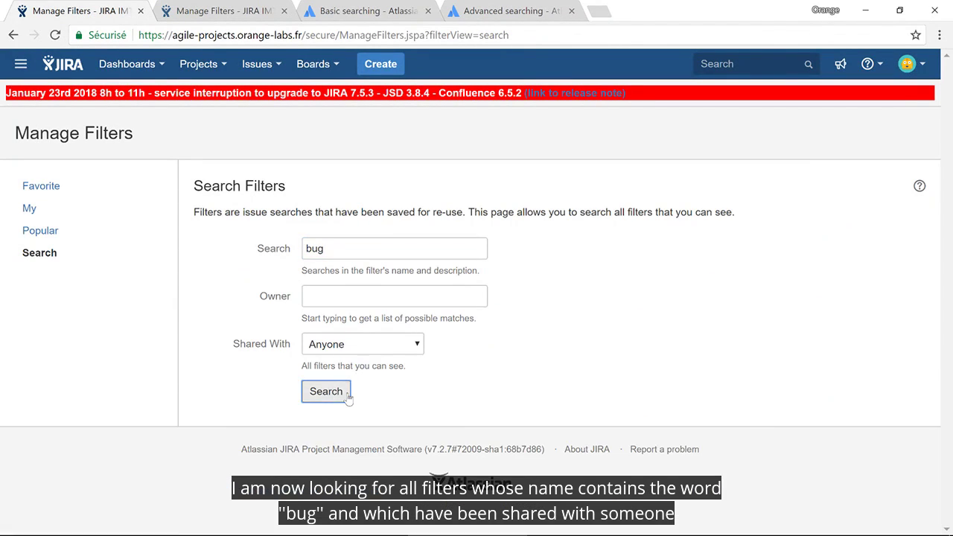
- Review the filters found for "bug" and display the list of favorite filters
scroll(451, 367, down, 1)
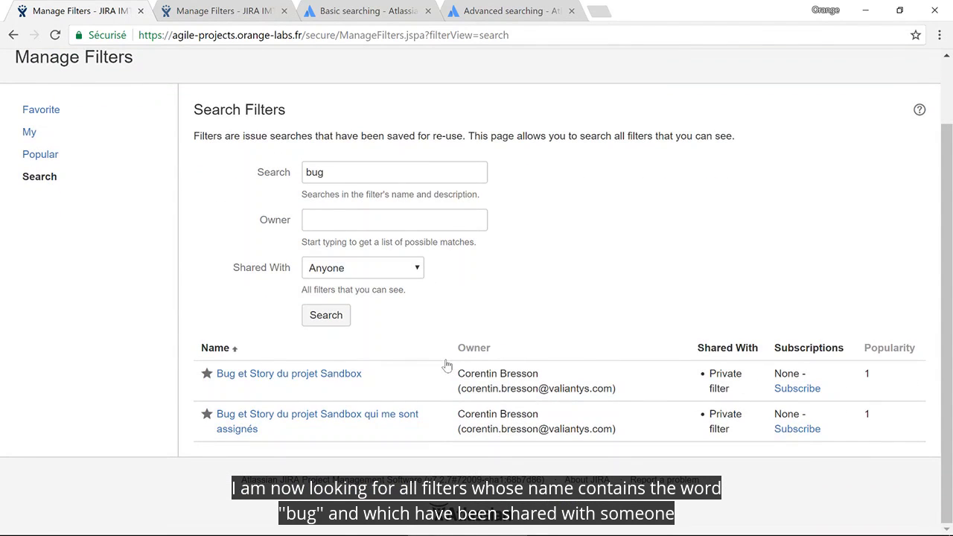
scroll(447, 365, up, 1)
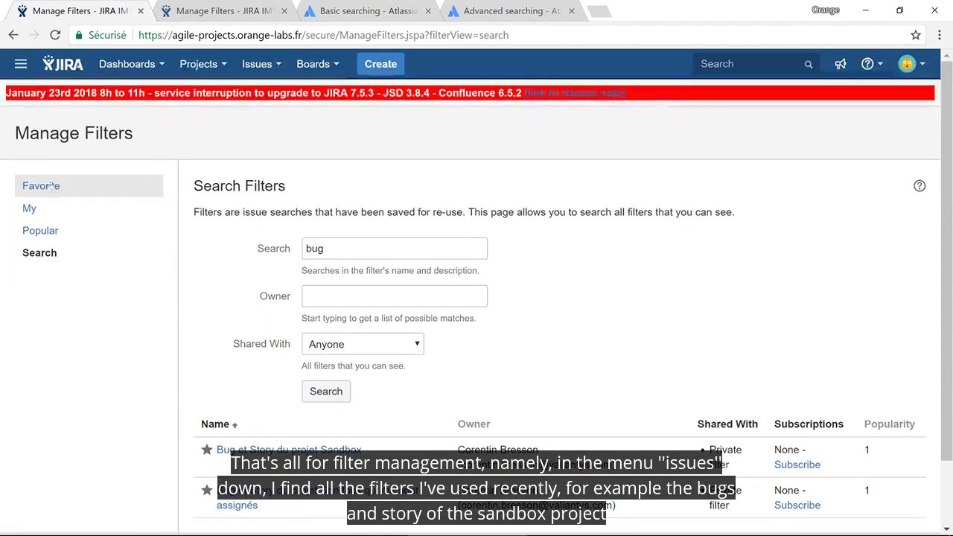
click(49, 186)
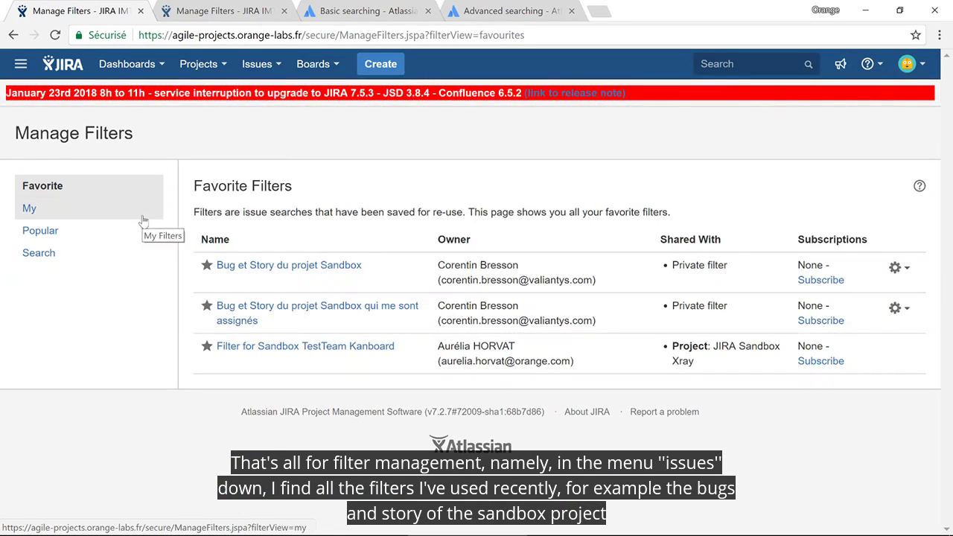
- Open the saved filter "Bug et Story du projet Sandbox" and bring up the list of recent issues and filters again
click(281, 67)
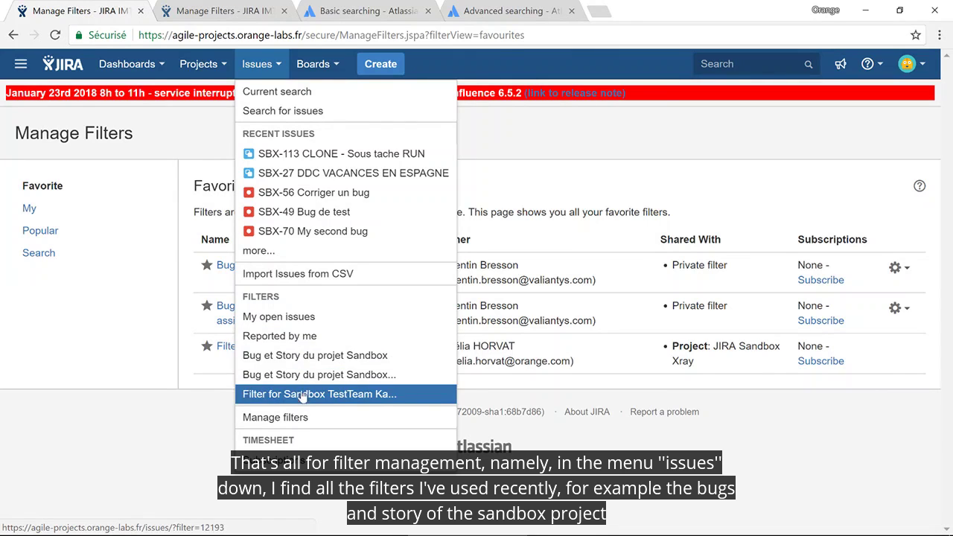
click(308, 359)
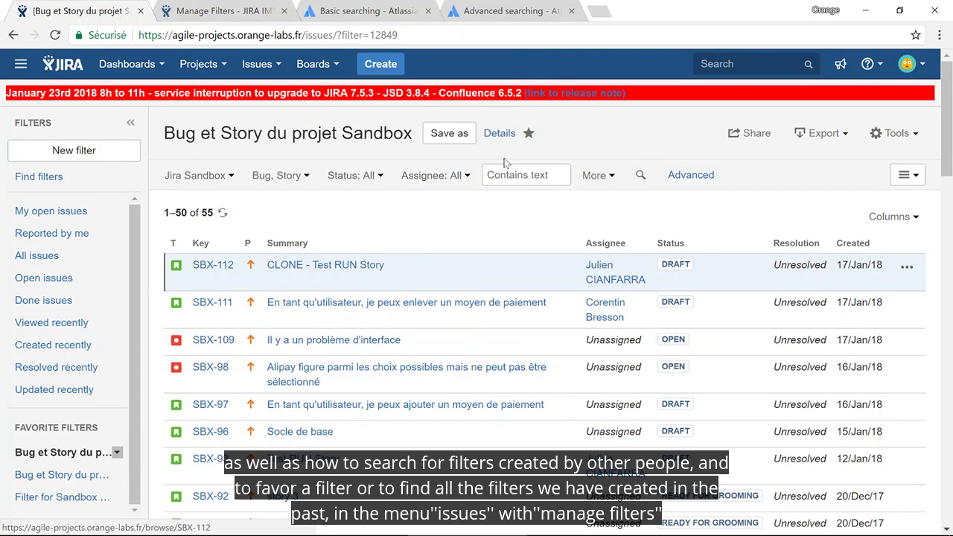
click(278, 74)
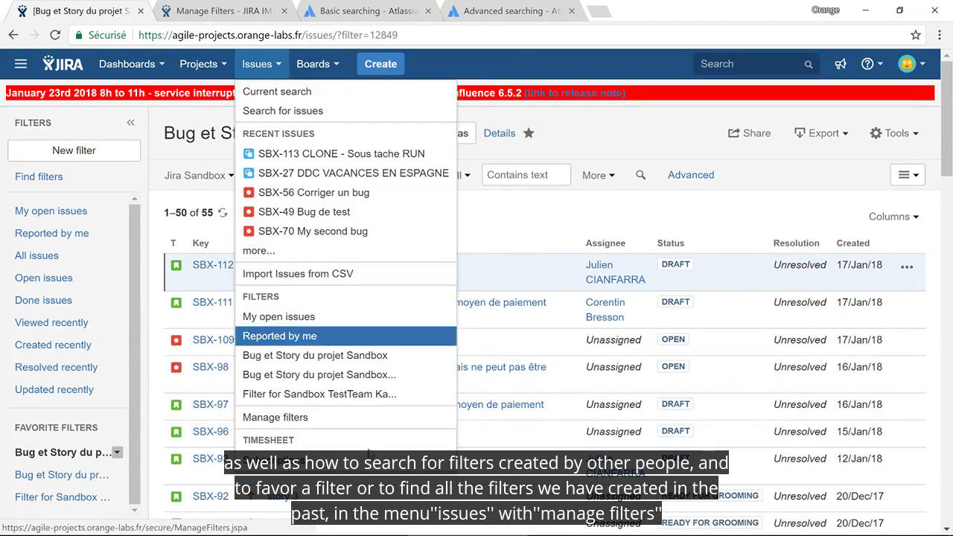